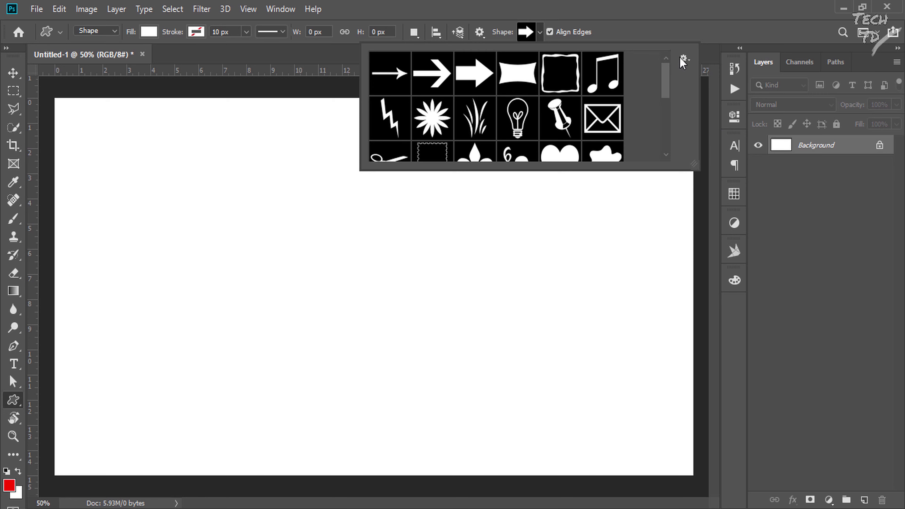
Try the Small List and Large List views for the custom shape picker
click(683, 60)
click(714, 160)
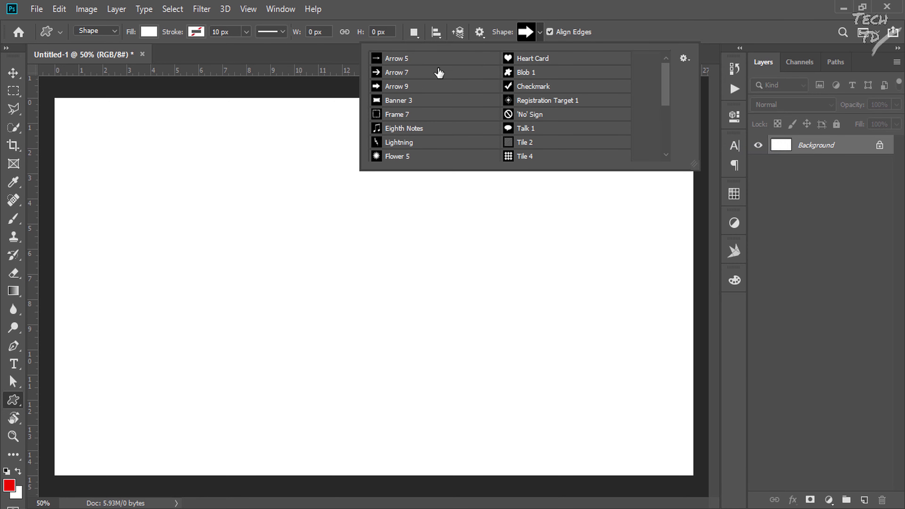
click(687, 60)
click(715, 160)
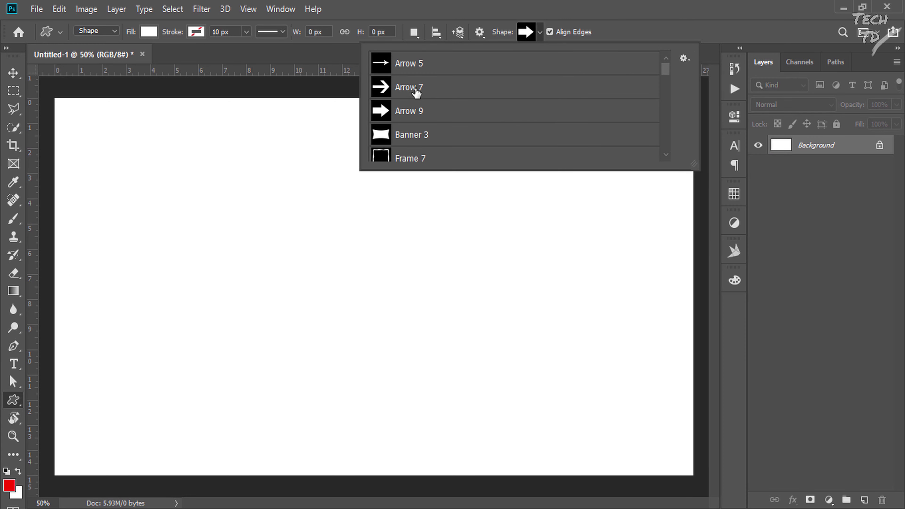
Show the custom shapes in the picker as small thumbnails
click(685, 59)
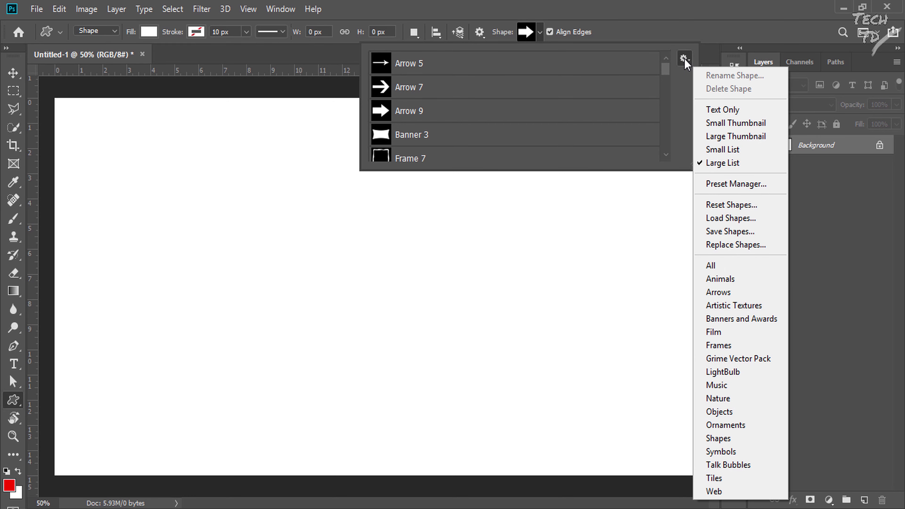
click(723, 124)
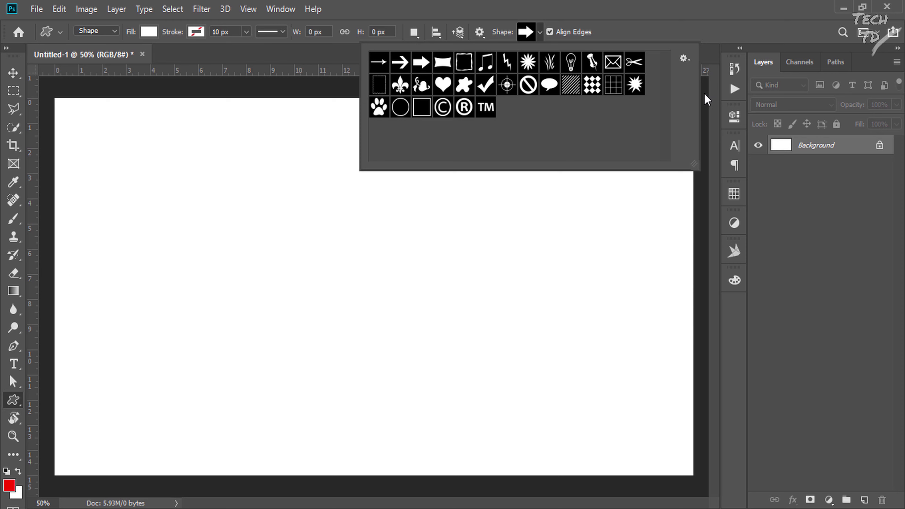
Append the Arrows shape set to the current custom shapes
click(685, 59)
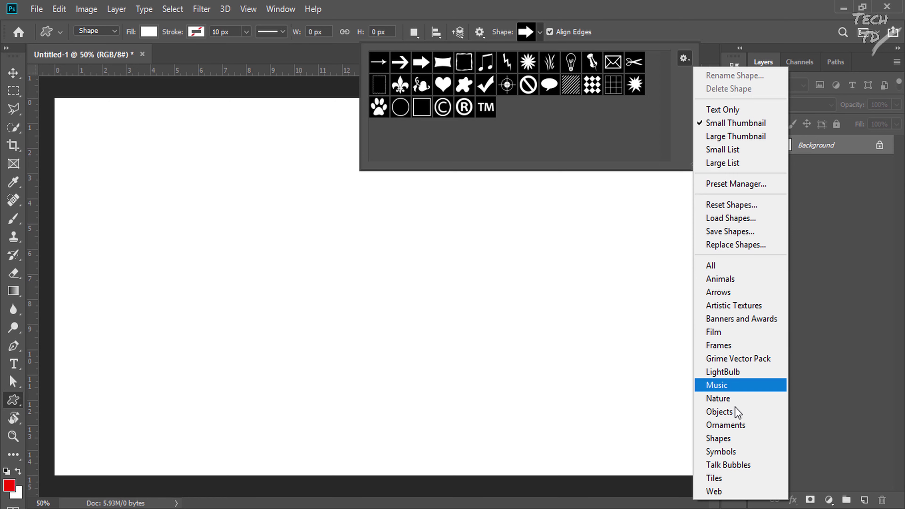
click(744, 298)
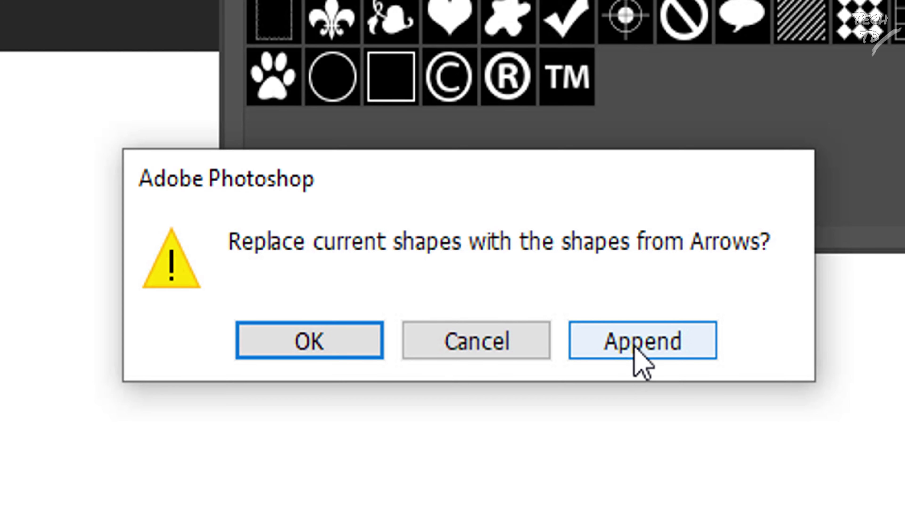
click(629, 340)
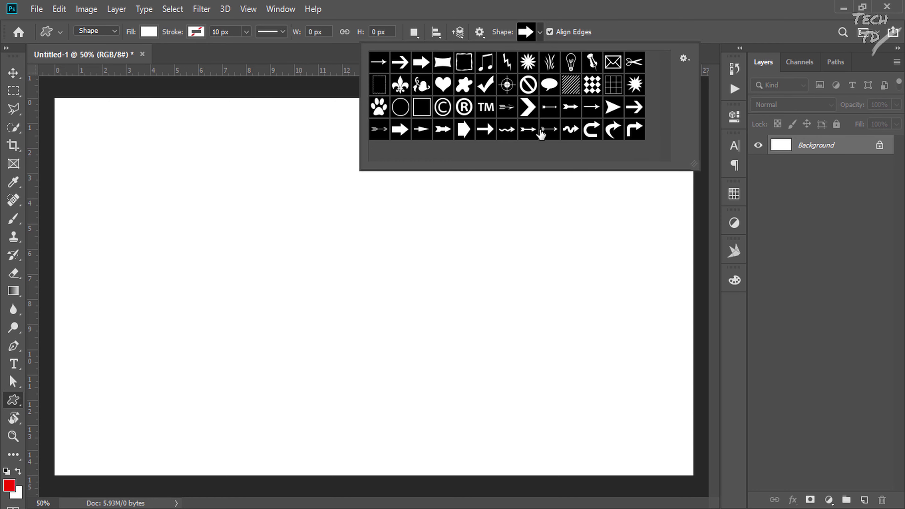
Replace the current custom shapes with the All set and browse through the loaded shapes
click(684, 59)
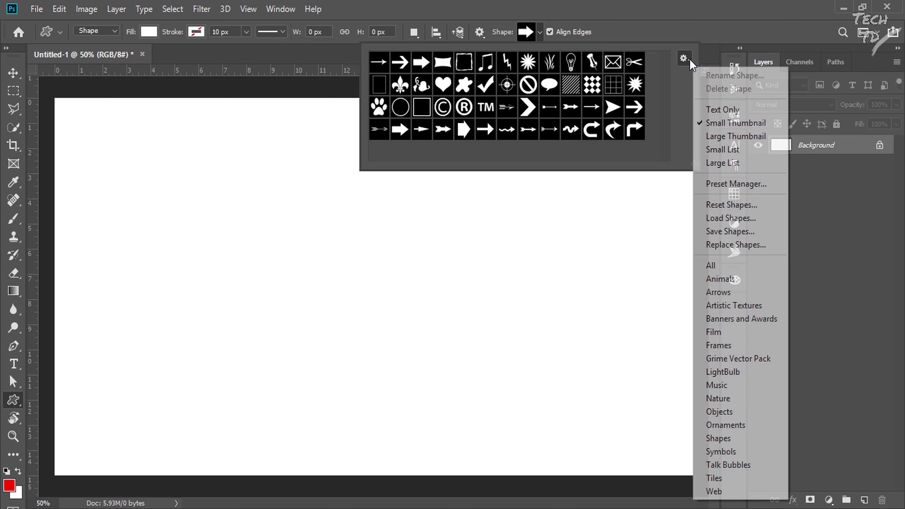
click(711, 267)
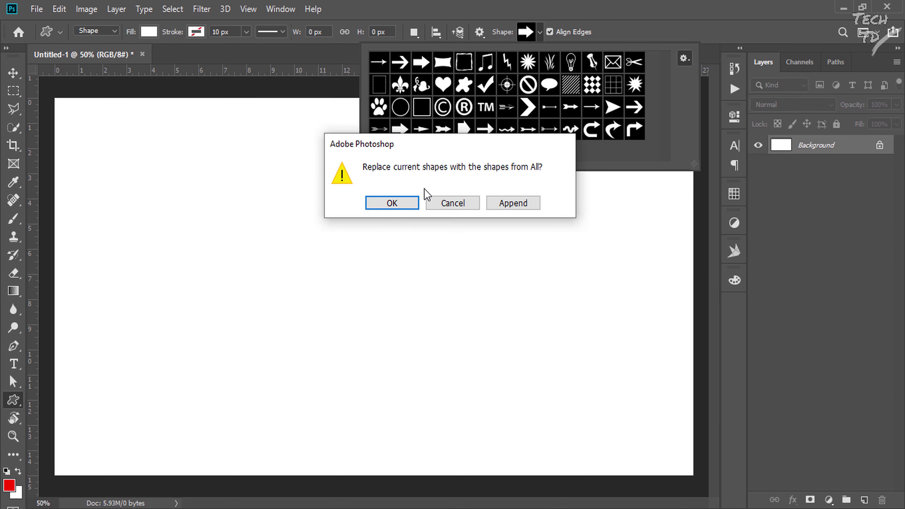
click(410, 205)
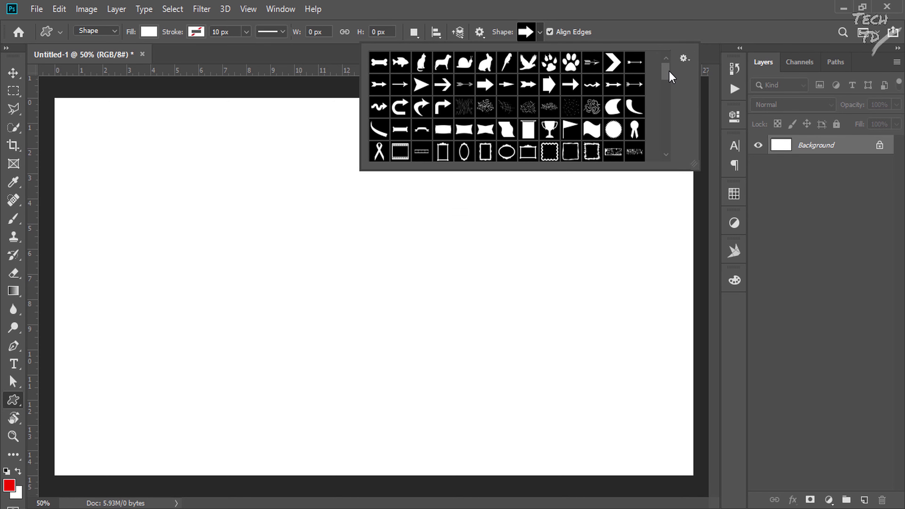
mouse_move(667, 72)
mouse_down()
mouse_move(665, 149)
mouse_move(665, 68)
mouse_up()
scroll(520, 111, down, 10)
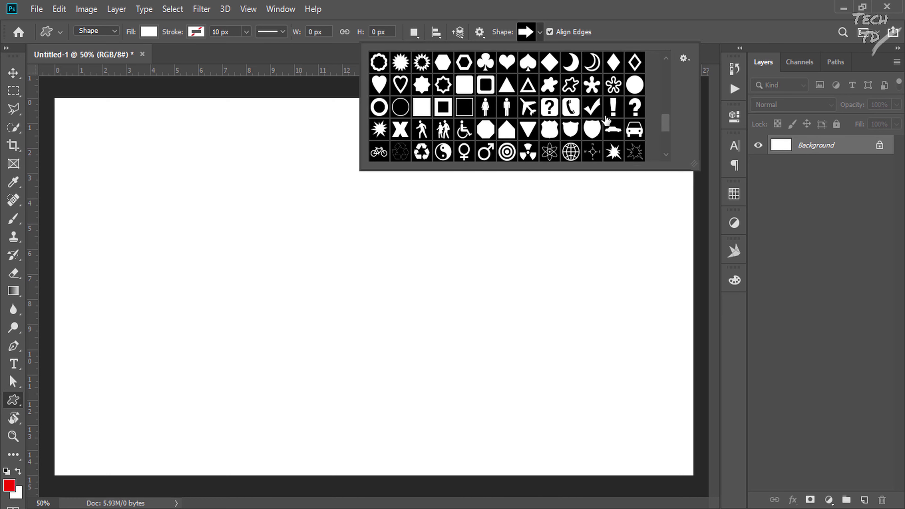
scroll(606, 121, down, 1)
scroll(604, 120, up, 4)
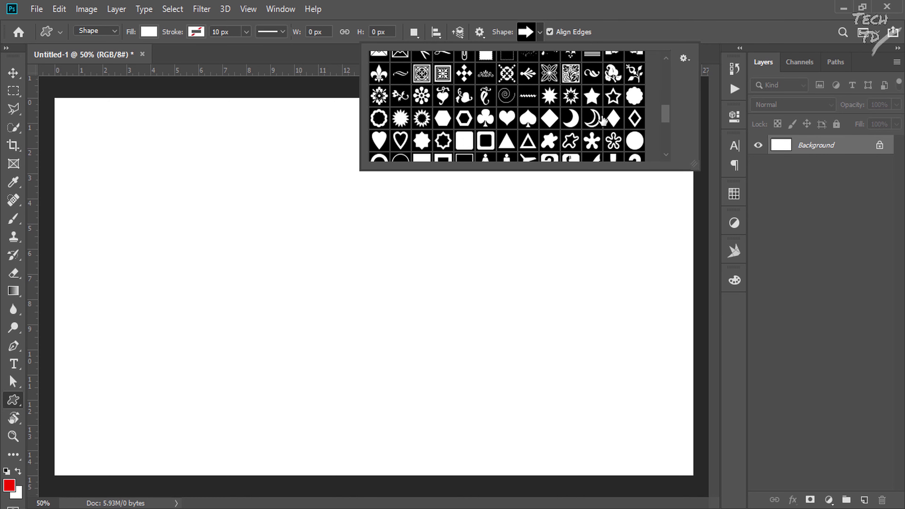
scroll(602, 120, down, 5)
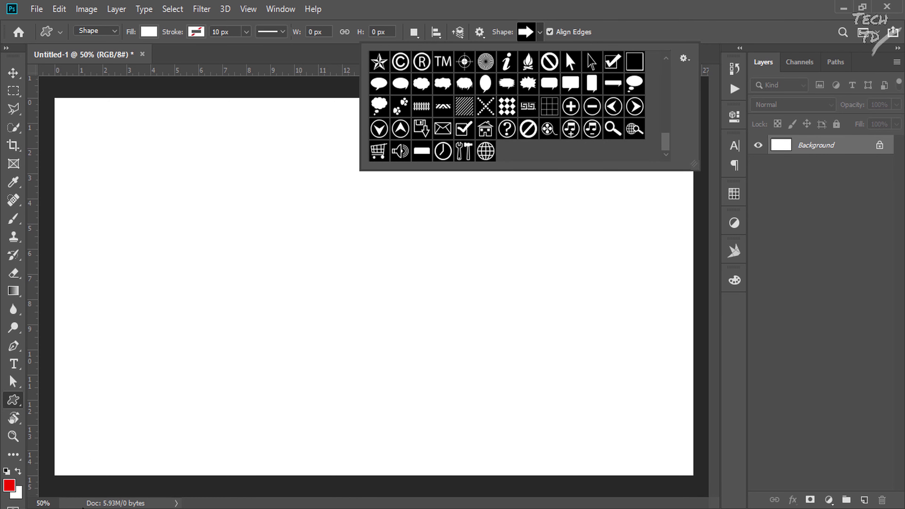
Switch to the web browser, browse the free shape packs on shapes4free.com and open the Simple Hearts Photoshop Custom Shapes page
click(83, 508)
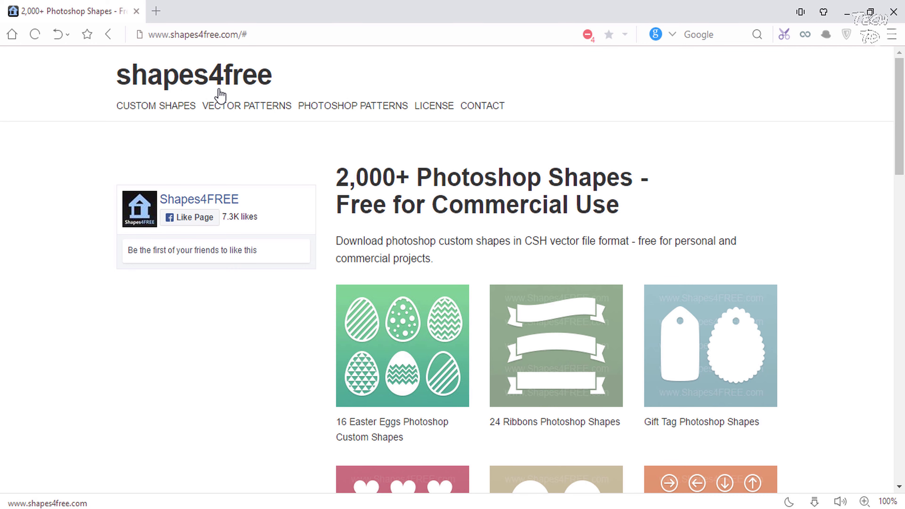
scroll(605, 160, down, 10)
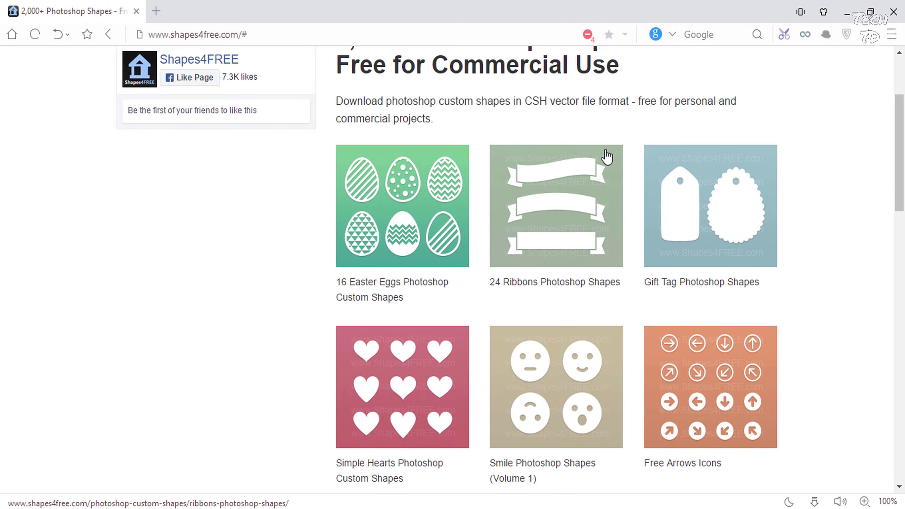
scroll(602, 184, up, 3)
scroll(602, 184, down, 6)
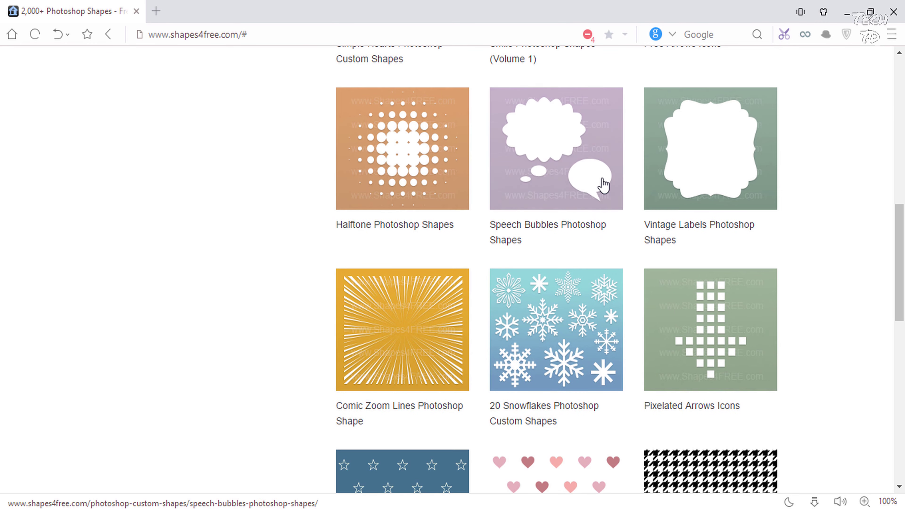
scroll(585, 185, up, 5)
click(414, 202)
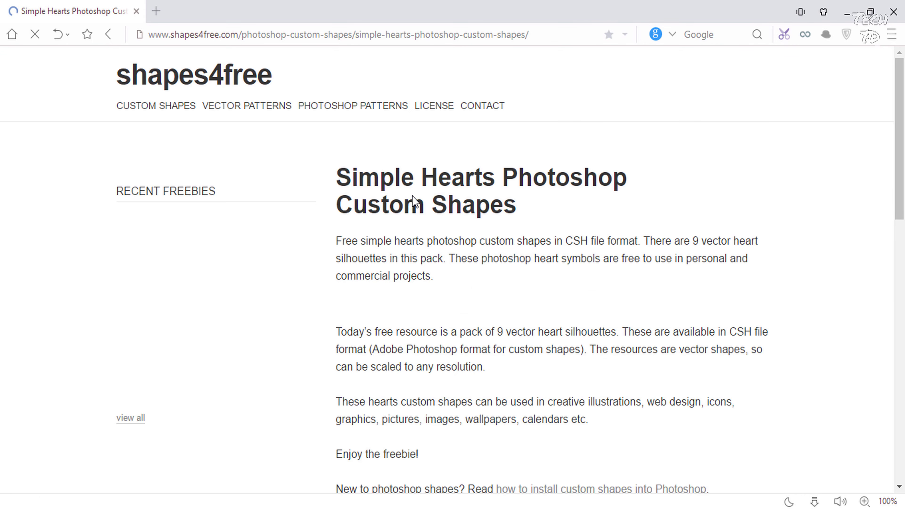
Look through the Simple Hearts page and open the related 55 Hearts Photoshop & Vector Shapes pack
scroll(487, 238, down, 8)
scroll(486, 238, up, 5)
scroll(487, 238, down, 5)
scroll(487, 243, down, 15)
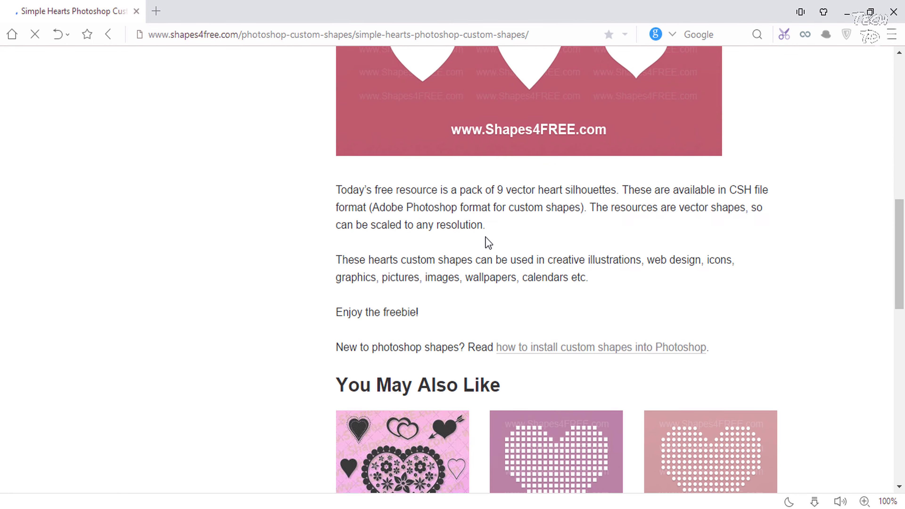
click(429, 171)
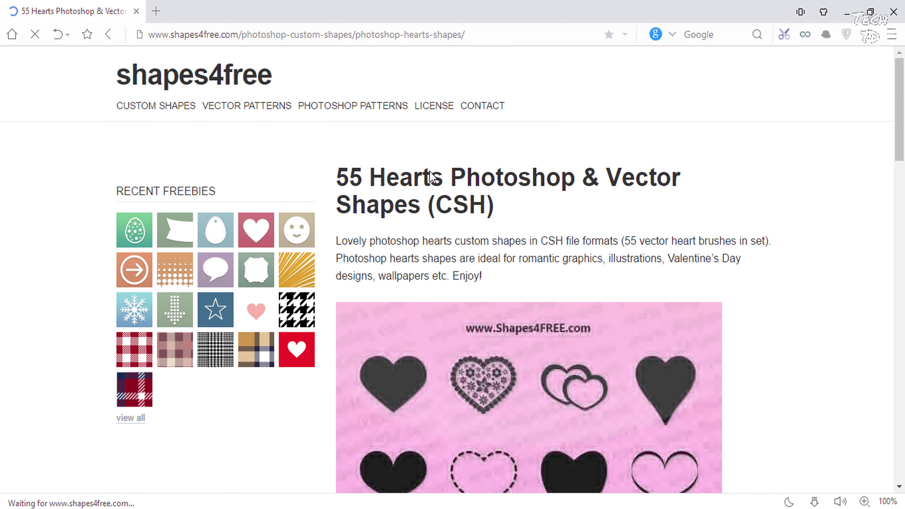
Download the pack as hearts-Shapes4FREE.zip and save it to the Desktop
scroll(446, 221, down, 18)
scroll(446, 225, down, 20)
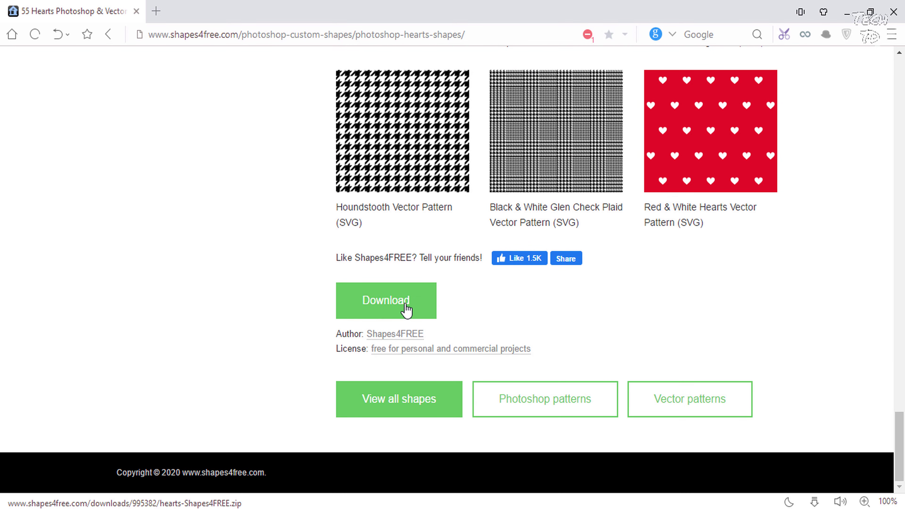
click(407, 310)
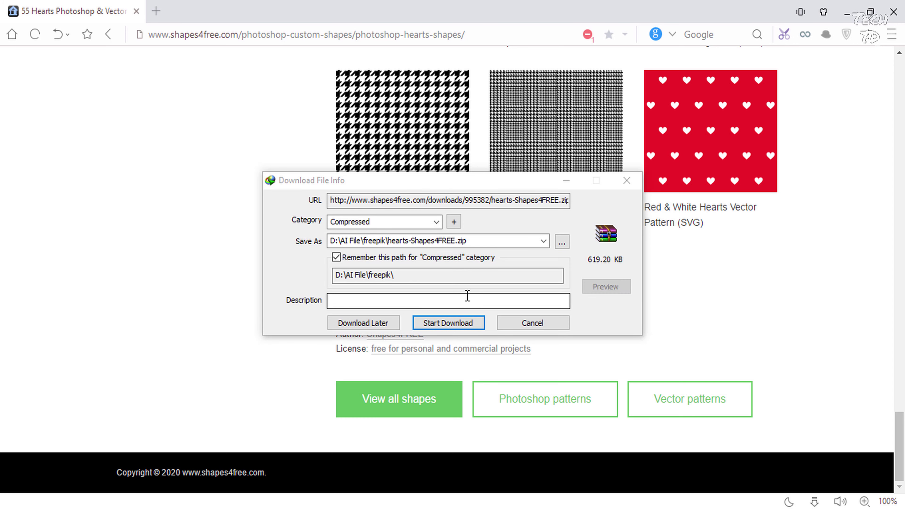
key(Return)
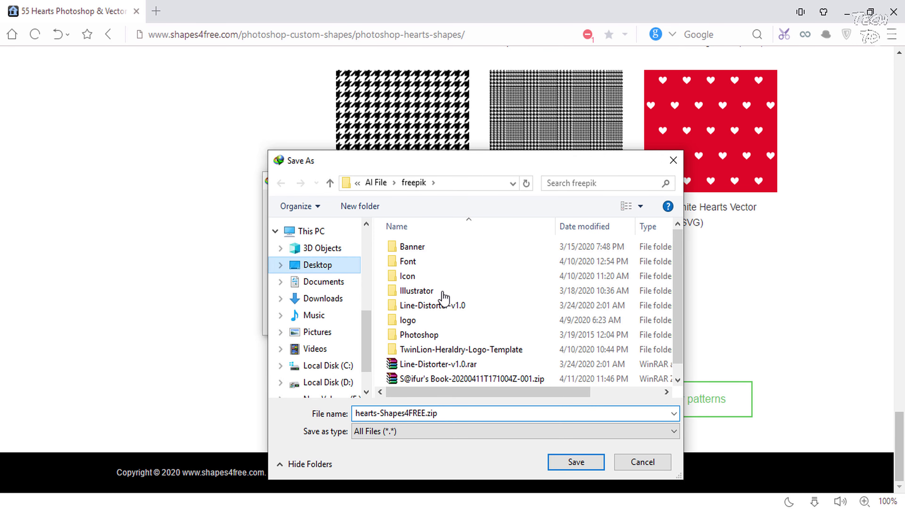
click(577, 466)
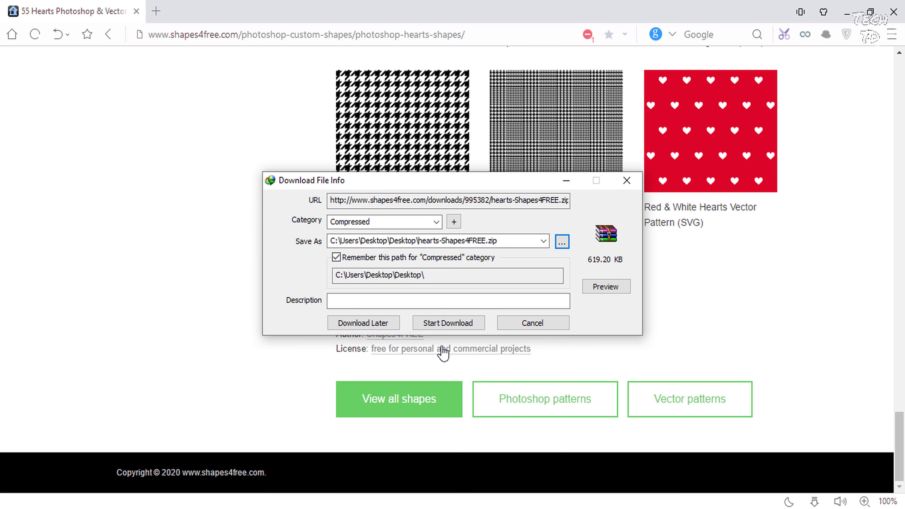
click(448, 324)
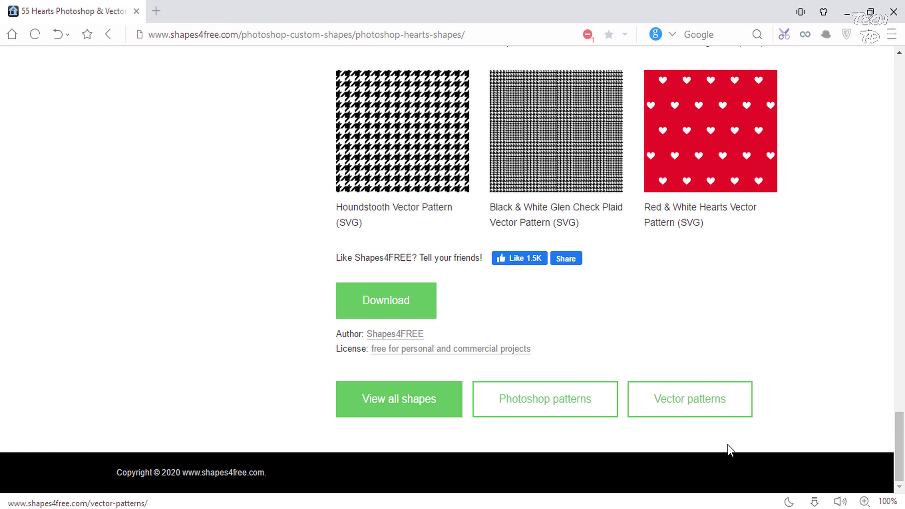
Minimize the browser and extract the hearts-Shapes4FREE archive on the desktop
click(771, 508)
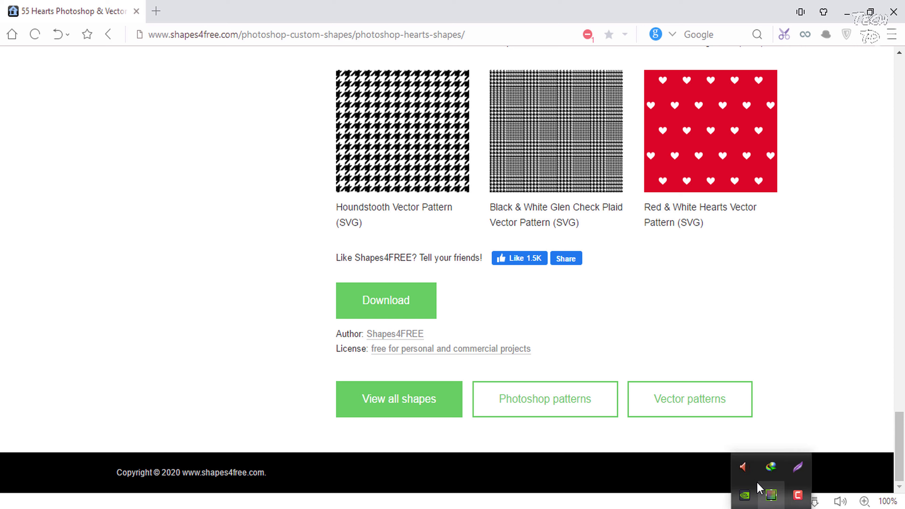
click(847, 359)
click(847, 10)
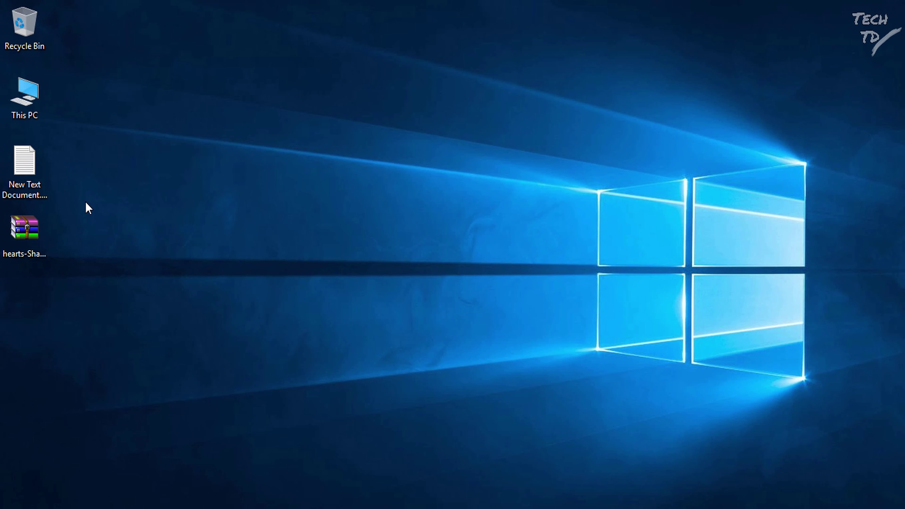
right_click(32, 227)
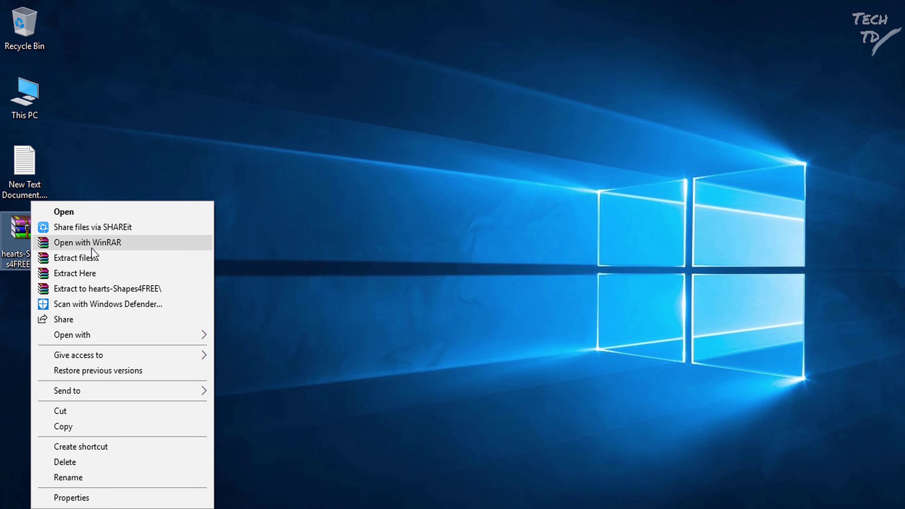
click(102, 273)
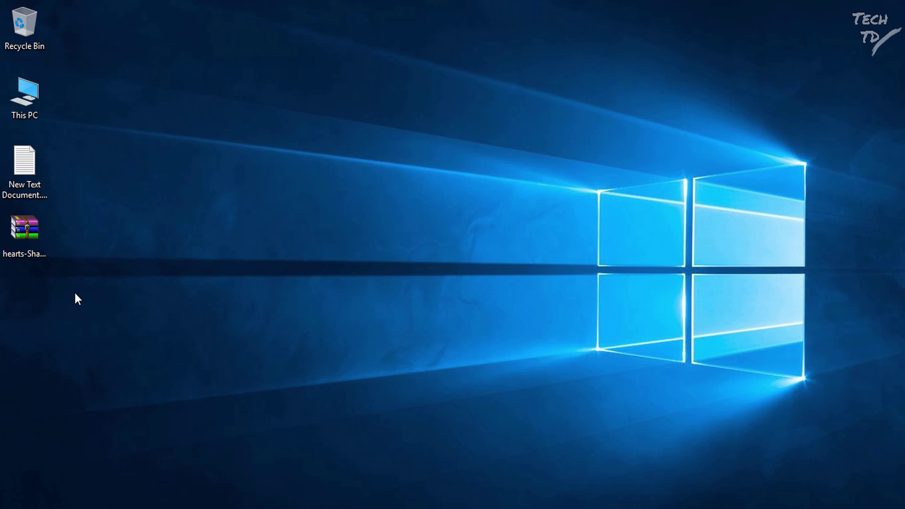
Open the extracted hearts-Shapes4FREE folder and load hearts-Shapes4FREE.csh into Photoshop
double_click(24, 93)
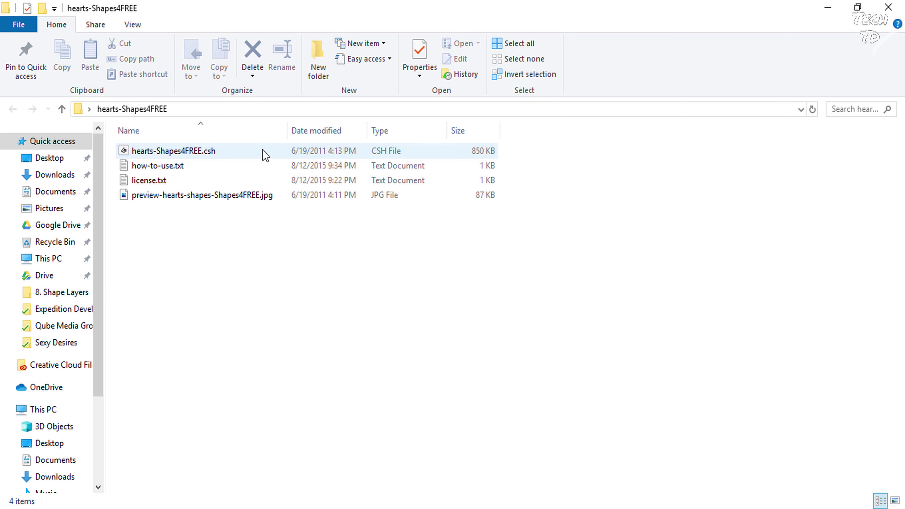
double_click(173, 152)
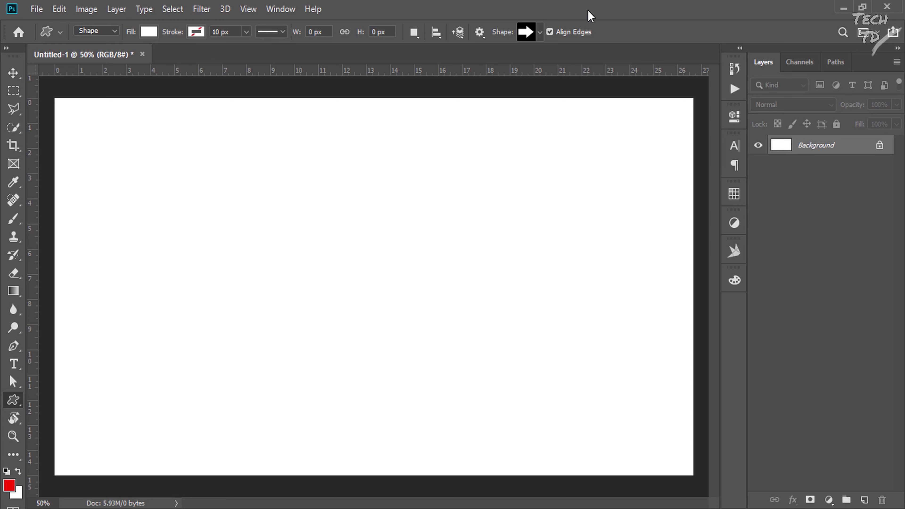
Choose the ornate patterned heart from the newly loaded shapes and draw it in the left half of the canvas
click(540, 32)
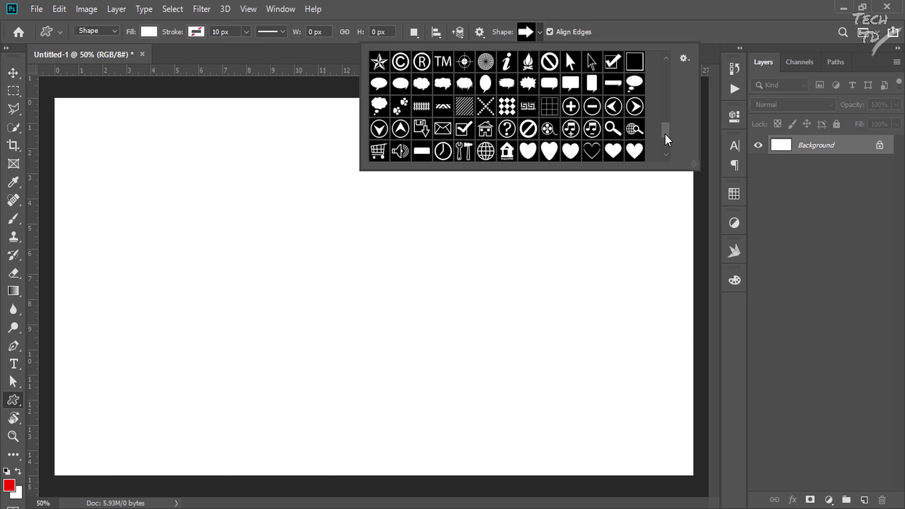
scroll(668, 141, down, 5)
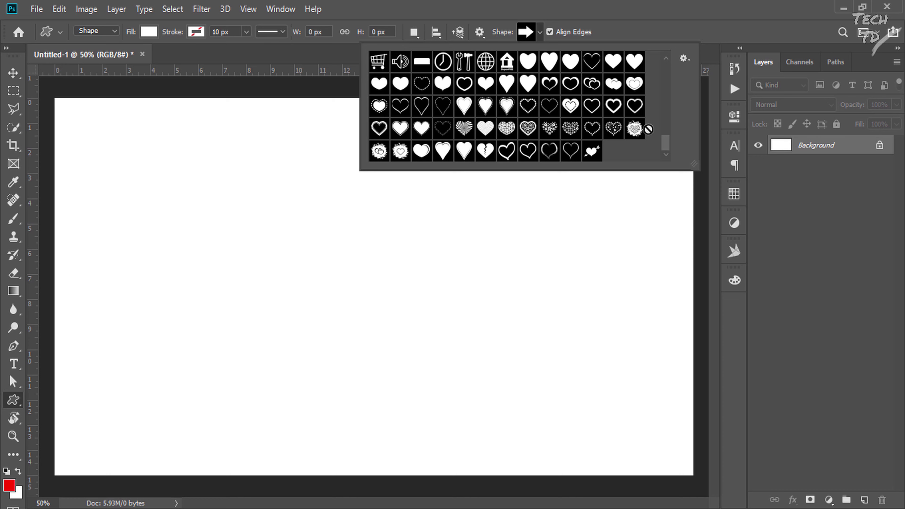
click(528, 129)
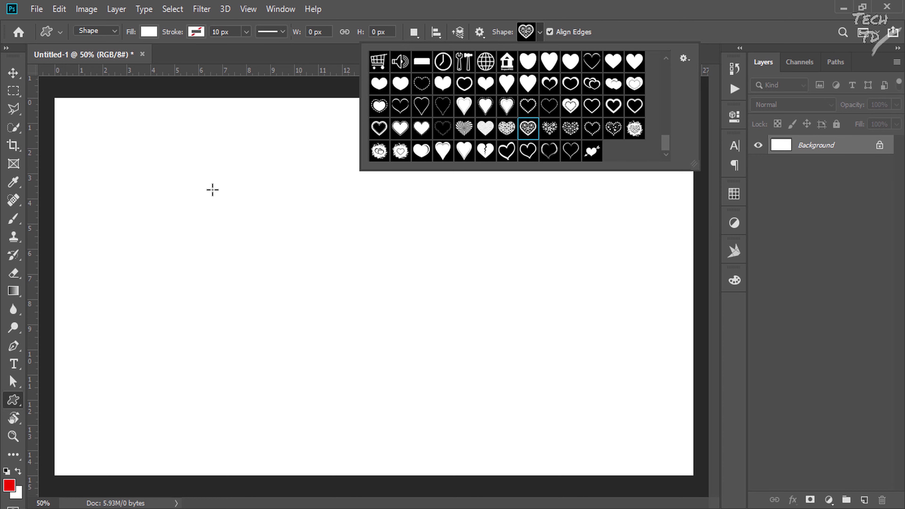
drag(213, 189, 363, 320)
key(v)
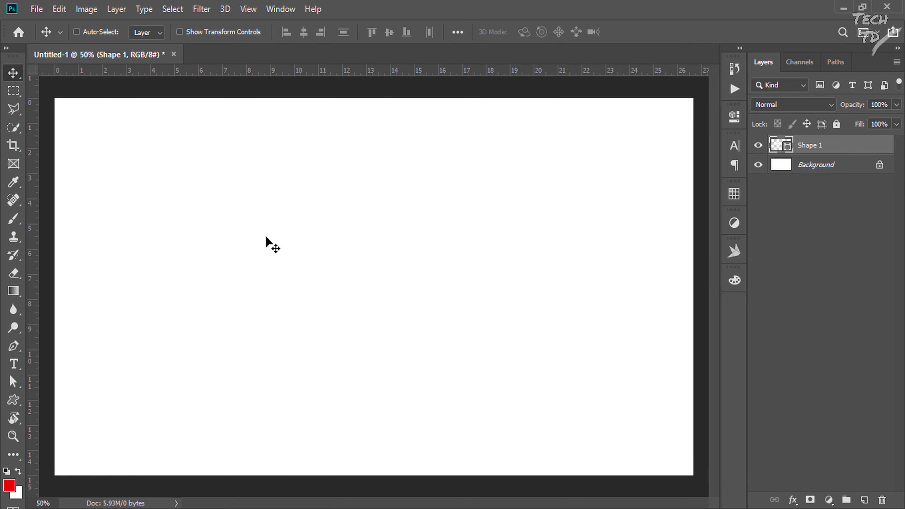
Clear the canvas by deleting the Shape 1 layer, keeping only the Background layer
key(ctrl+a)
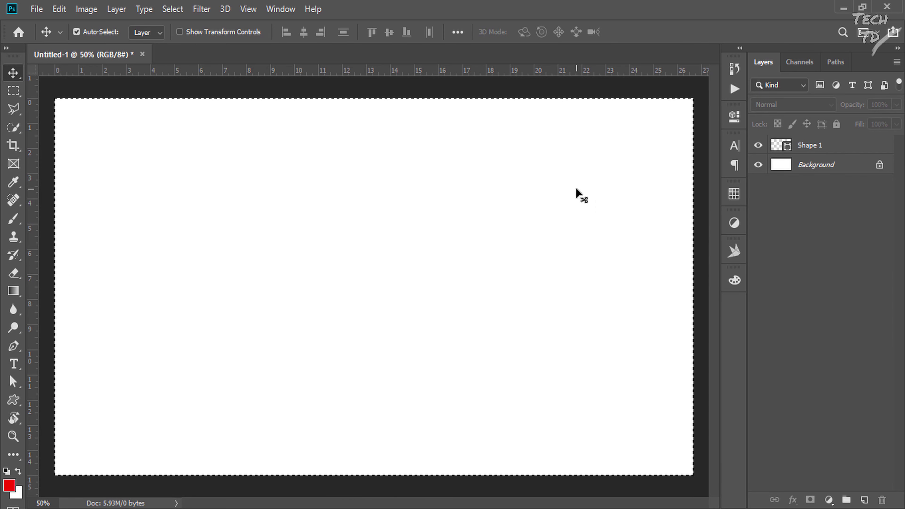
click(262, 245)
click(456, 205)
click(817, 150)
key(Delete)
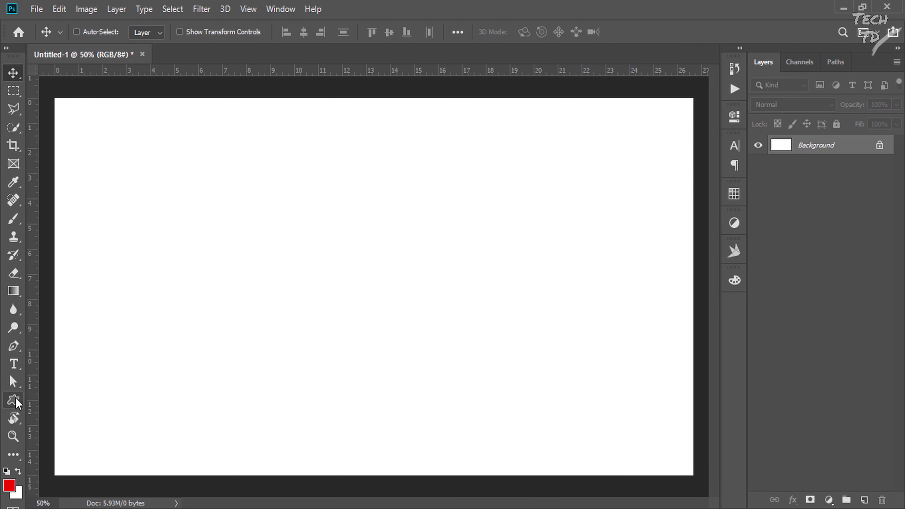
Set the custom shape fill to black and draw the ornate flower-patterned heart, about 405 by 340 px, in the left half of the canvas
click(13, 400)
click(149, 32)
click(84, 104)
drag(190, 180, 324, 299)
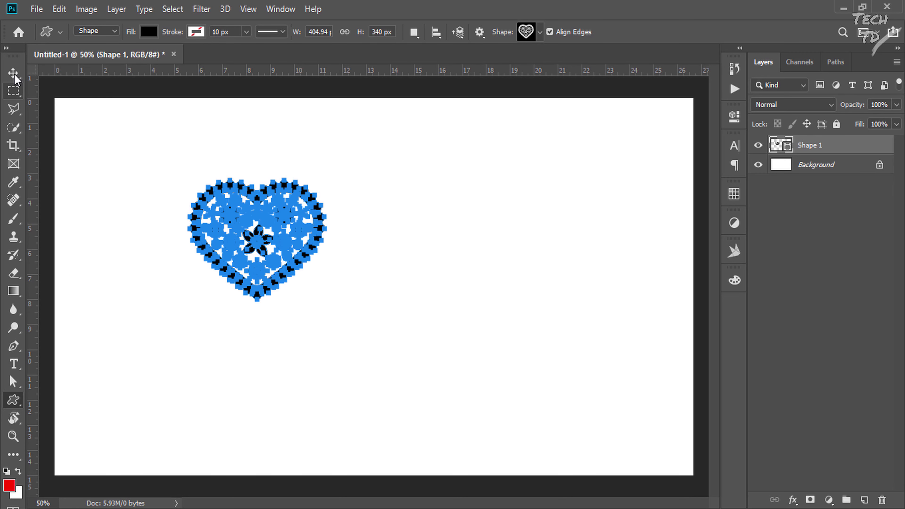
key(v)
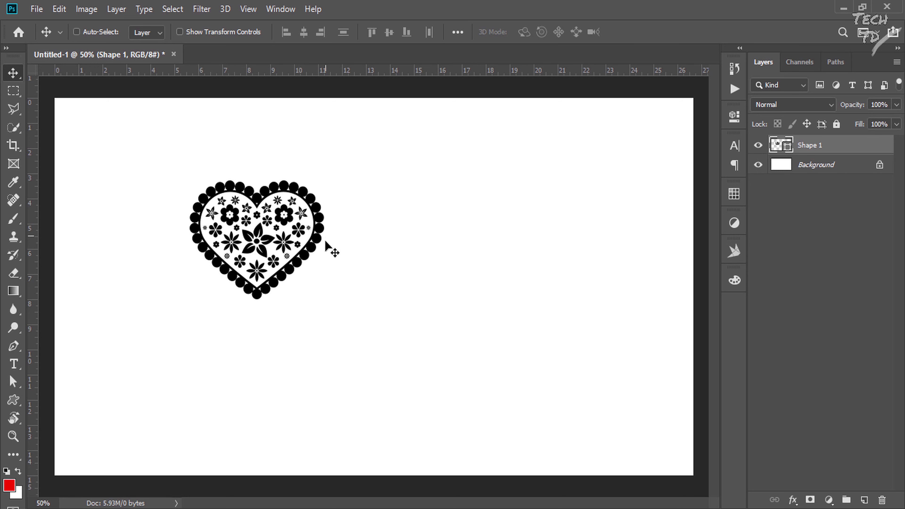
Draw the paint-splatter flower heart in the right half of the canvas on the same layer and shift both hearts slightly up and left
key(u)
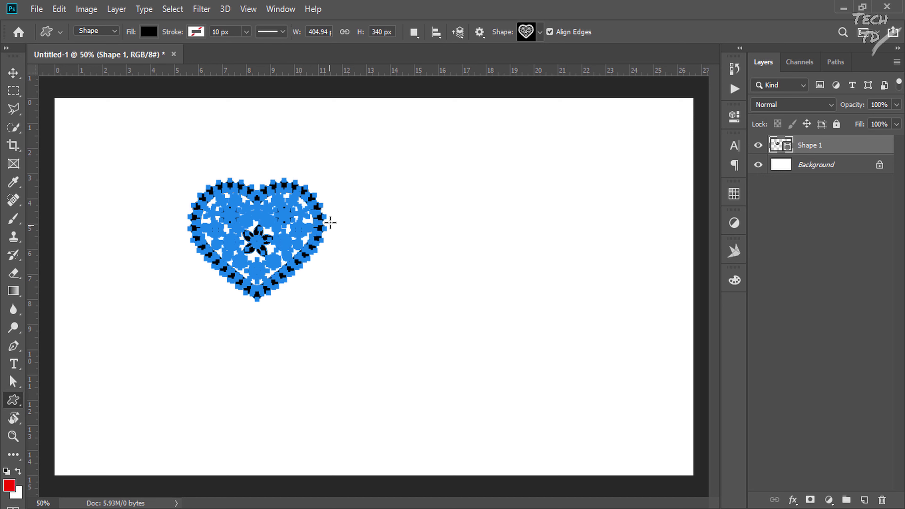
click(541, 32)
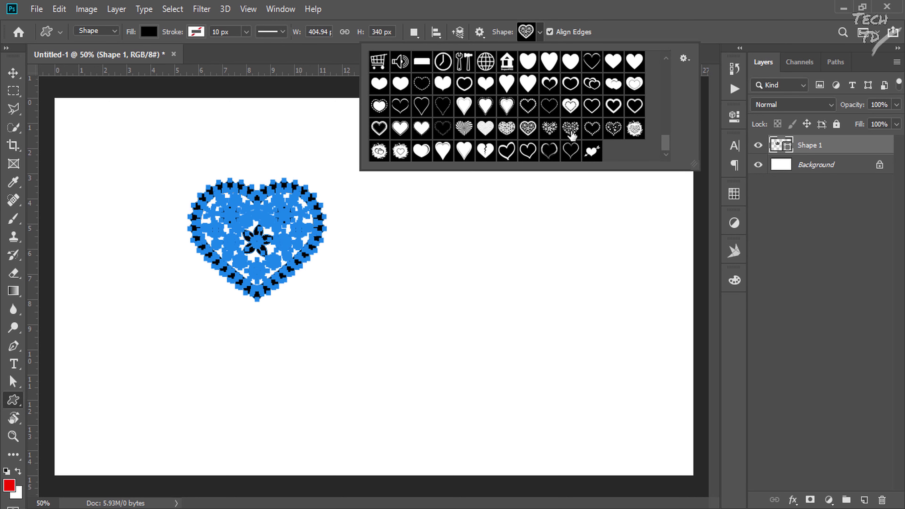
click(634, 129)
drag(404, 213, 580, 390)
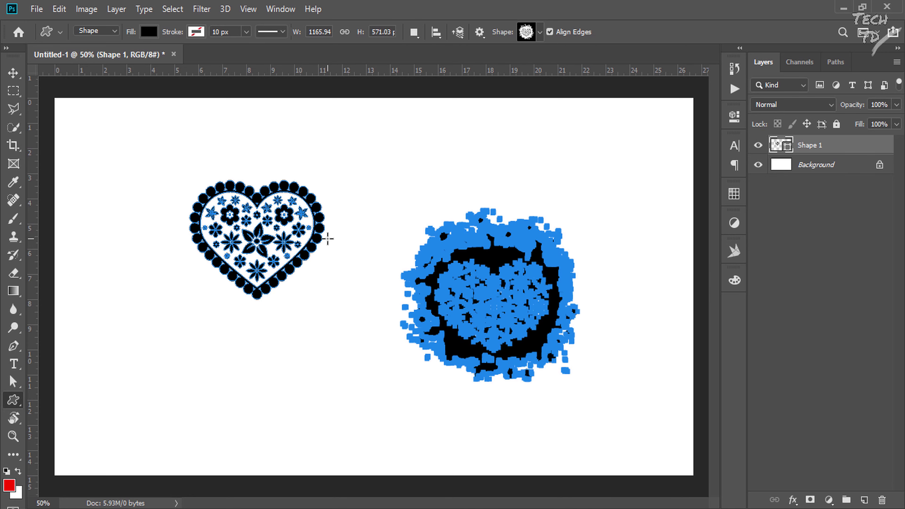
key(v)
drag(485, 335, 459, 310)
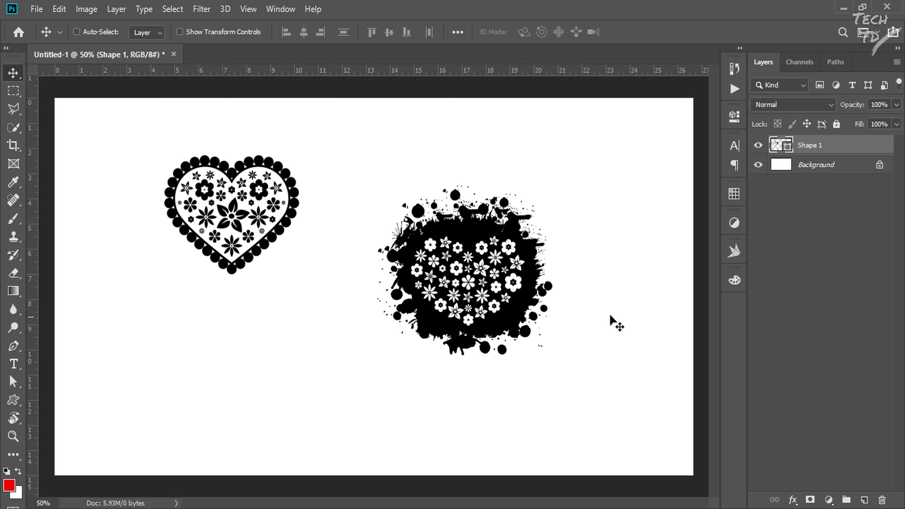
Change the fill of both heart shapes to red and move them slightly right and down
key(a)
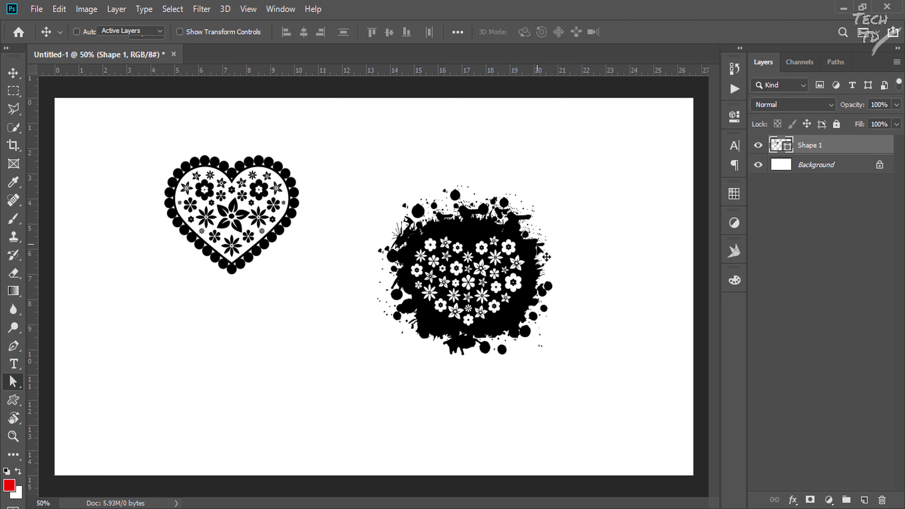
click(539, 252)
click(616, 228)
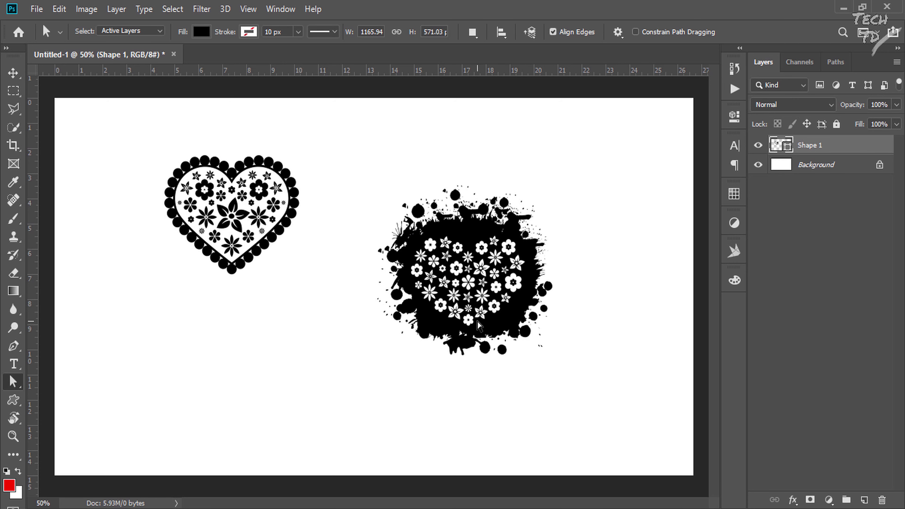
click(475, 238)
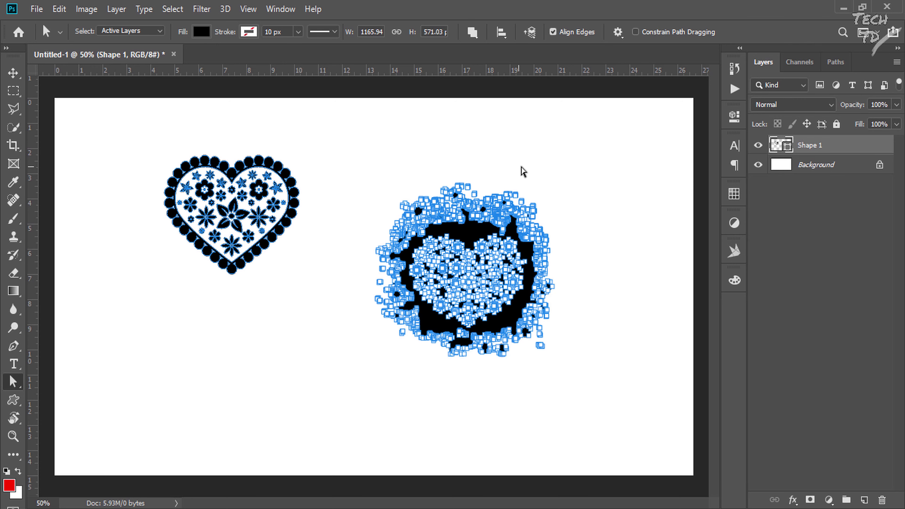
click(202, 31)
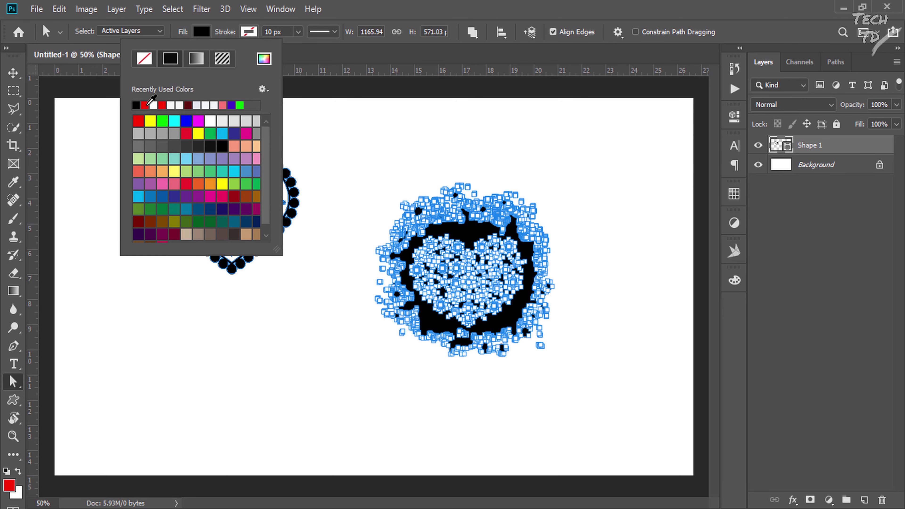
click(146, 105)
click(568, 150)
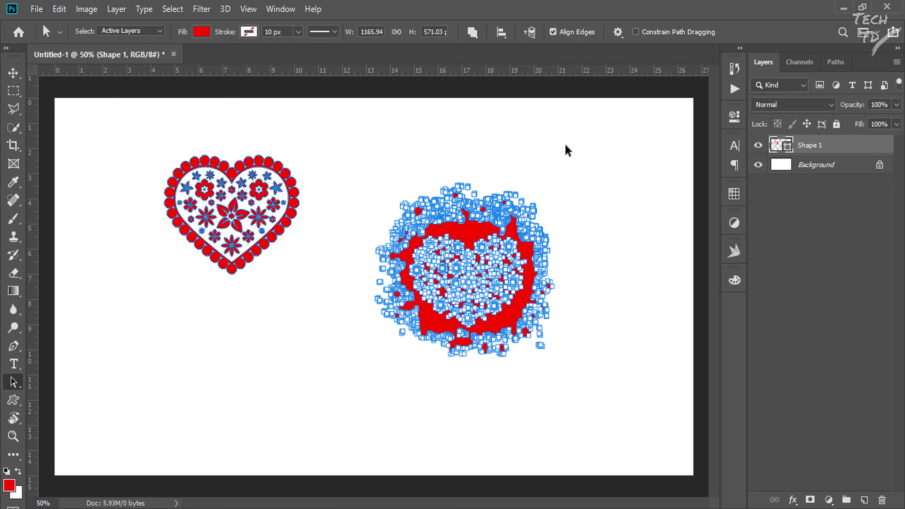
key(v)
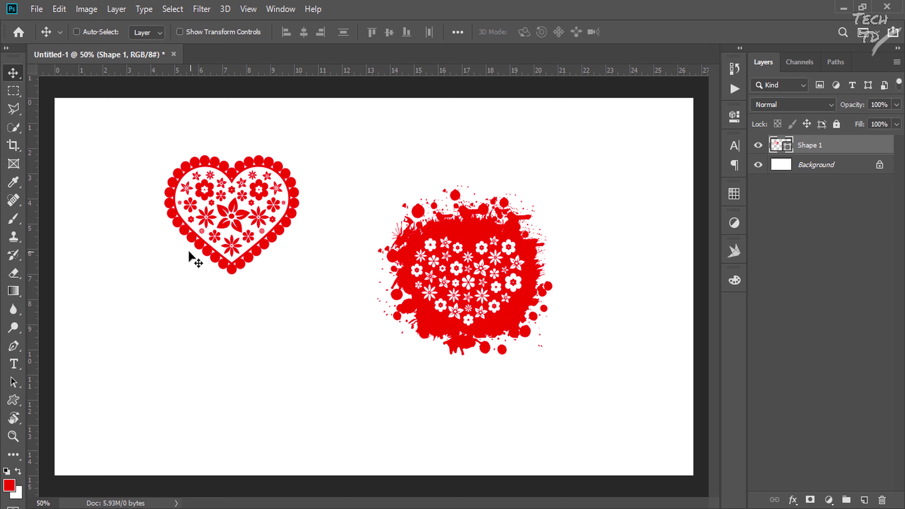
drag(232, 254, 276, 273)
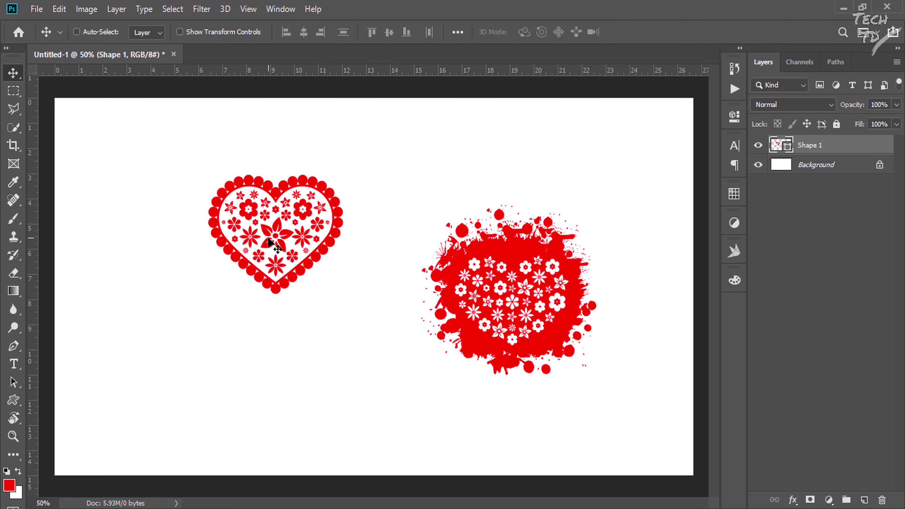
Select the anchor points of one small six-petal flower low inside the scalloped heart with the Direct Selection tool and copy it to its own layer
key(ctrl+plus)
key(ctrl+plus)
key(ctrl+plus)
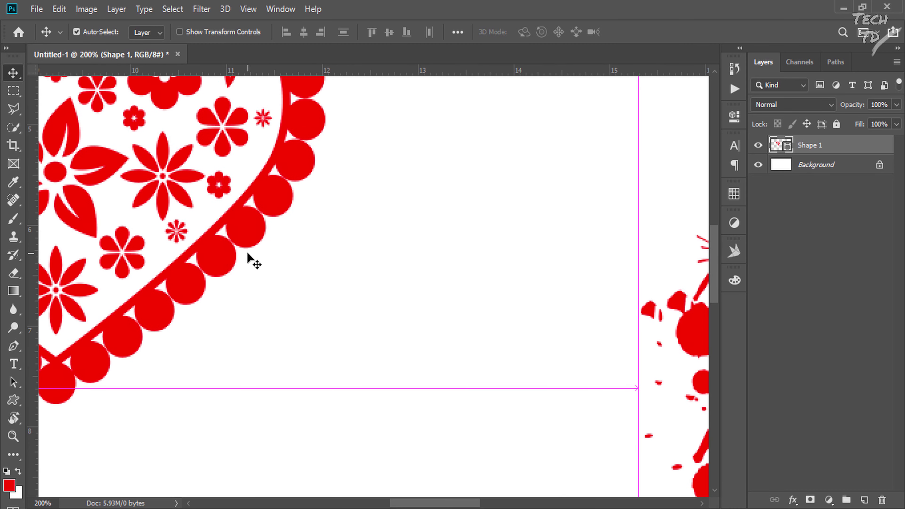
scroll(247, 253, left, 8)
key(ctrl+plus)
key(ctrl+plus)
key(ctrl+plus)
scroll(247, 257, up, 4)
scroll(247, 257, left, 3)
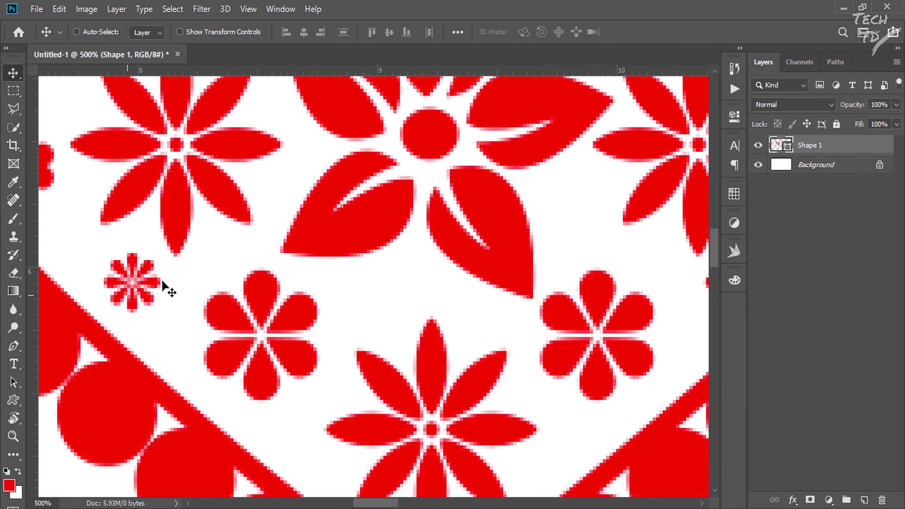
scroll(218, 269, down, 3)
key(a)
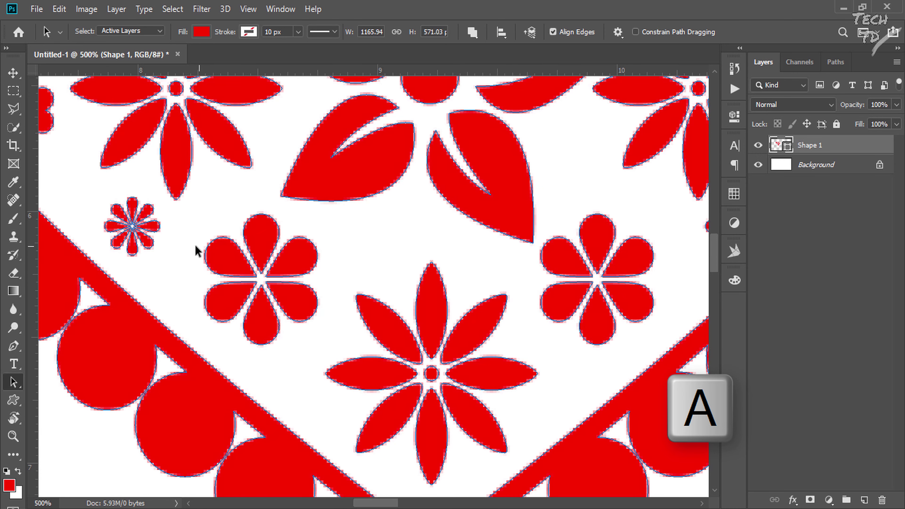
right_click(16, 380)
click(65, 399)
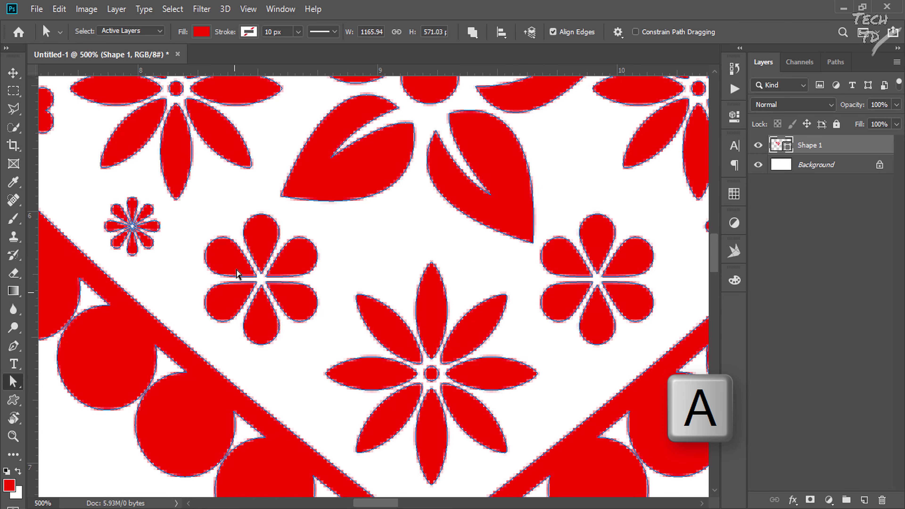
drag(176, 223, 336, 333)
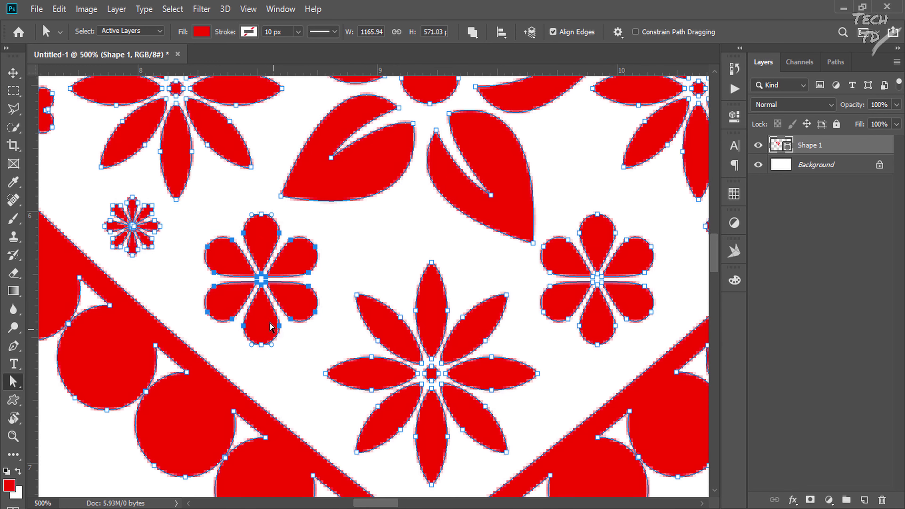
click(218, 218)
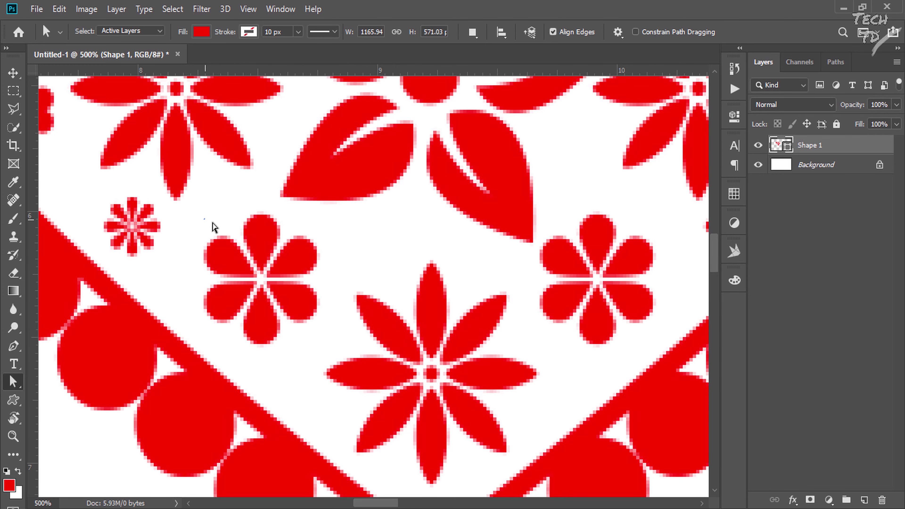
drag(205, 218, 320, 343)
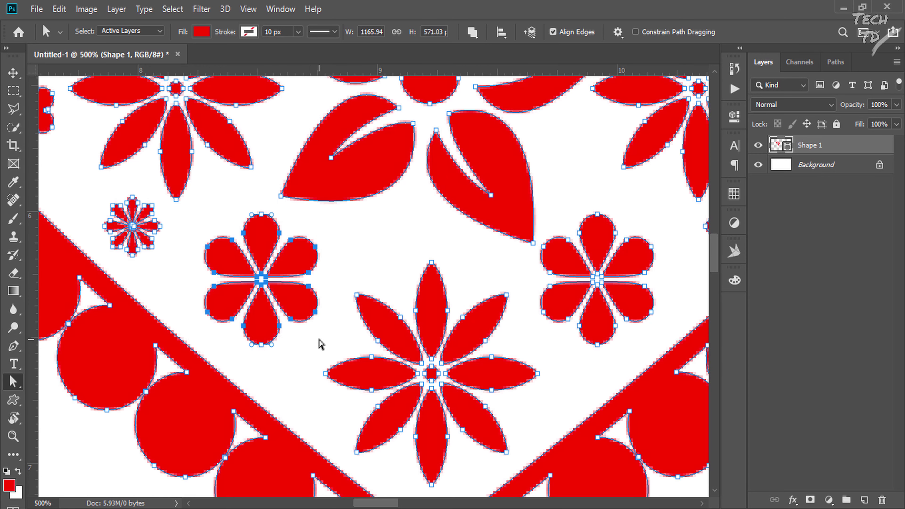
key(ctrl+j)
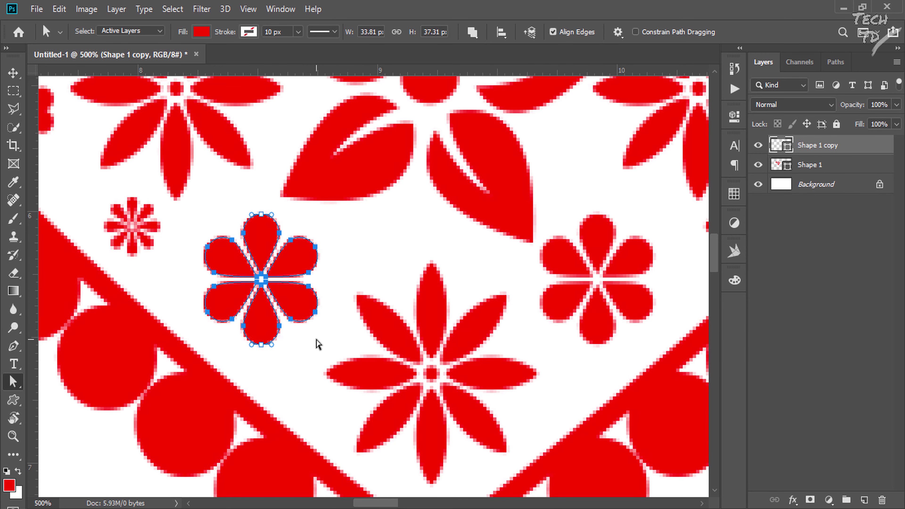
drag(297, 301, 191, 360)
click(313, 349)
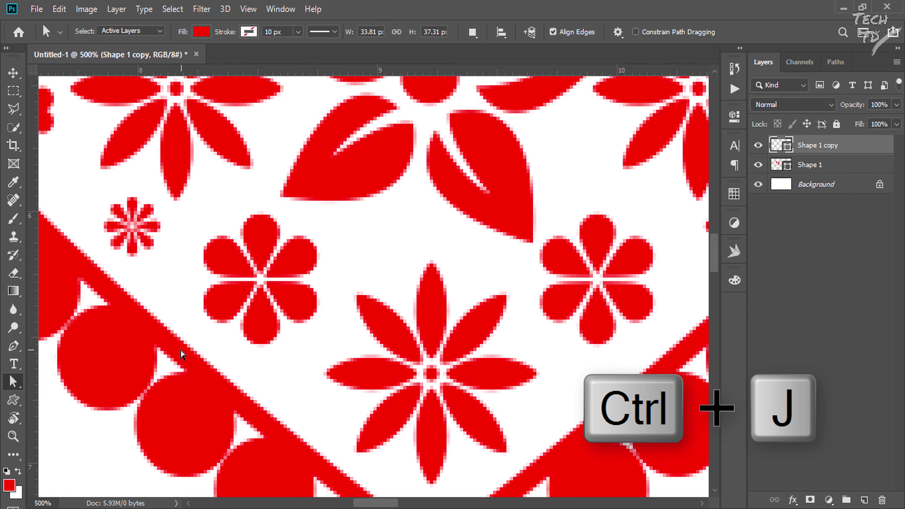
Enlarge the copied flower to about 1494% width and 1495% height, place it below and left of the scalloped heart, and apply the transform
key(v)
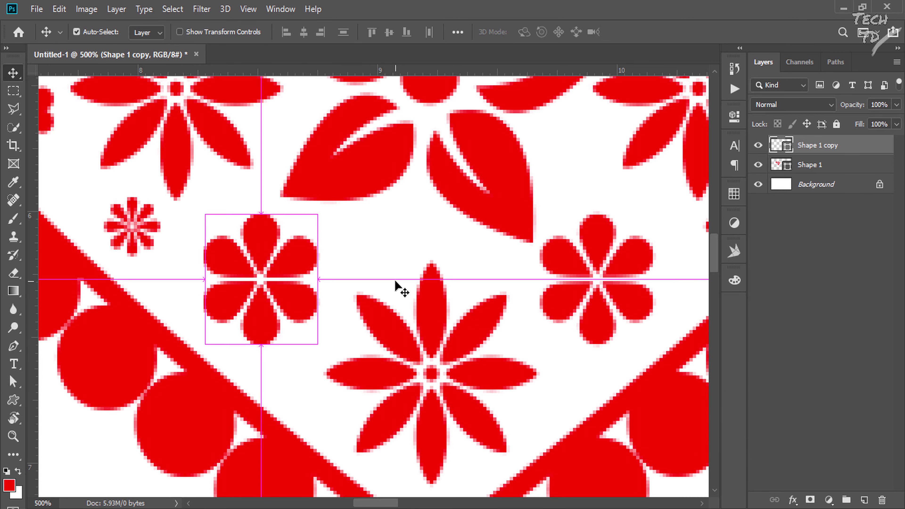
key(ctrl+0)
drag(270, 262, 297, 419)
key(ctrl)
key(ctrl+t)
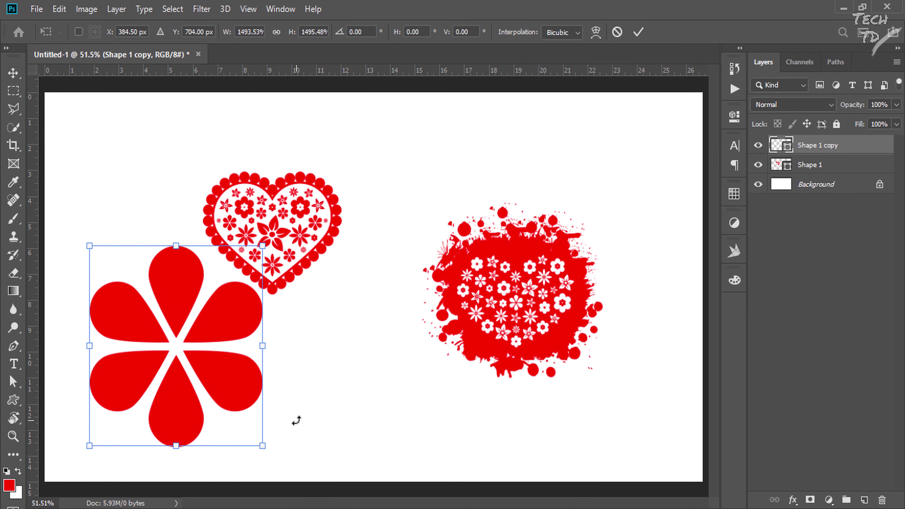
drag(248, 377, 220, 392)
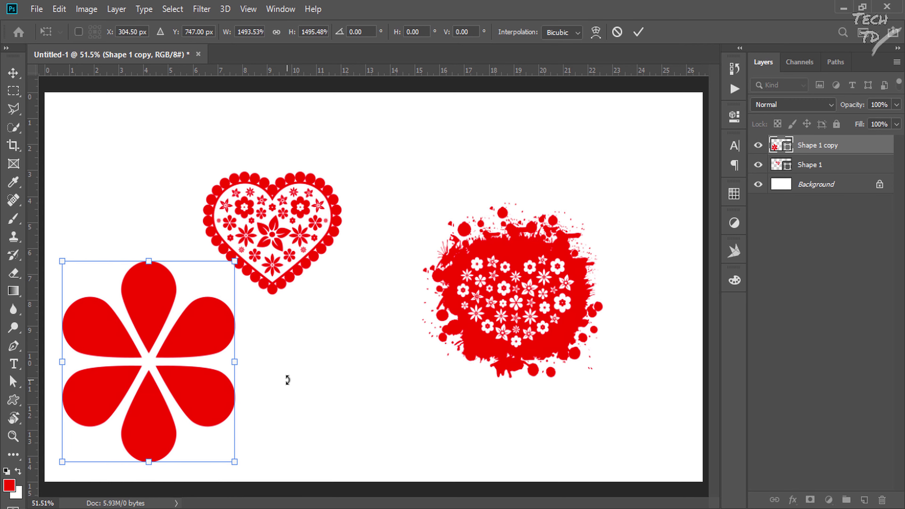
click(638, 33)
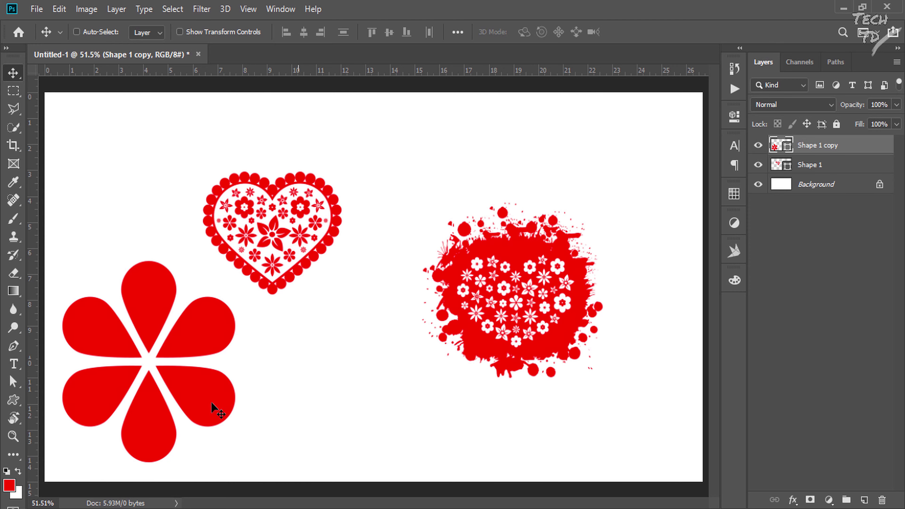
Switch to the browser, look over the shapes4free.com hearts page, and return to Photoshop
click(132, 463)
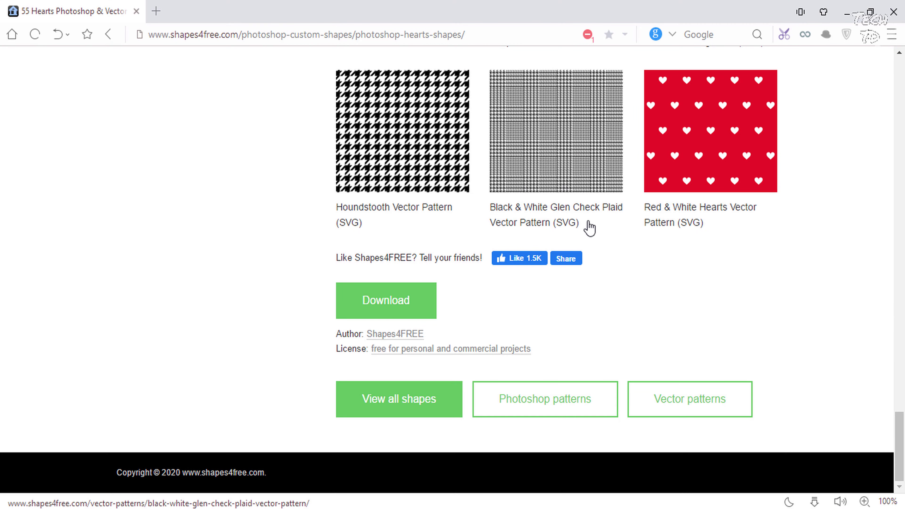
scroll(588, 229, up, 9)
scroll(590, 230, down, 6)
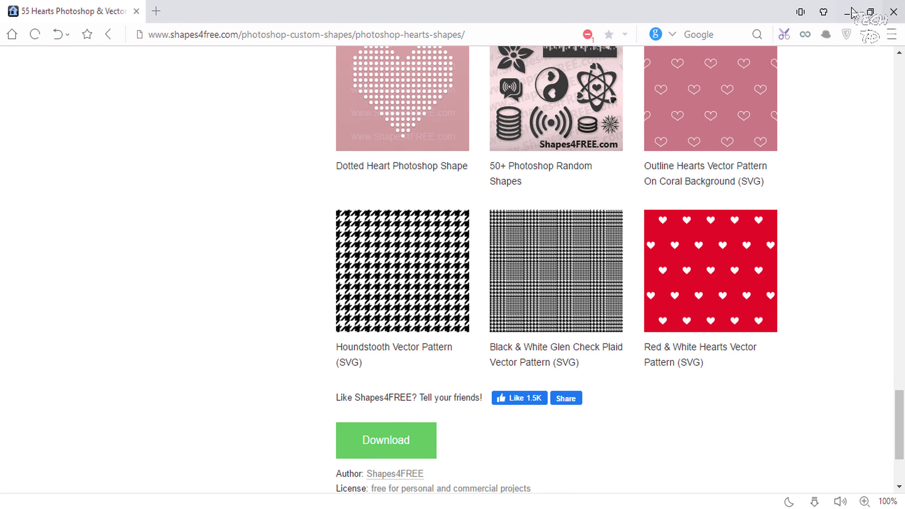
click(847, 15)
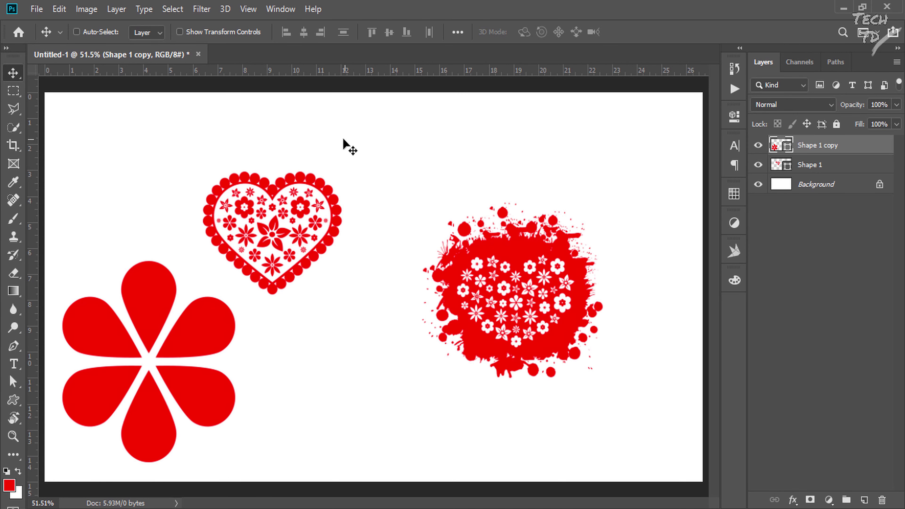
Choose to load custom shapes, browse to the hearts-Shapes4FREE folder on the Desktop, cancel loading, and look over the shape library options
key(u)
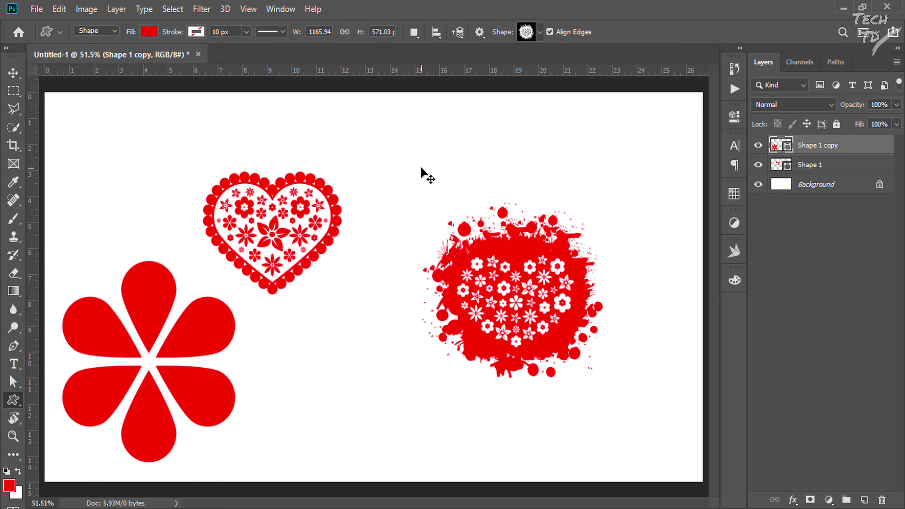
click(540, 32)
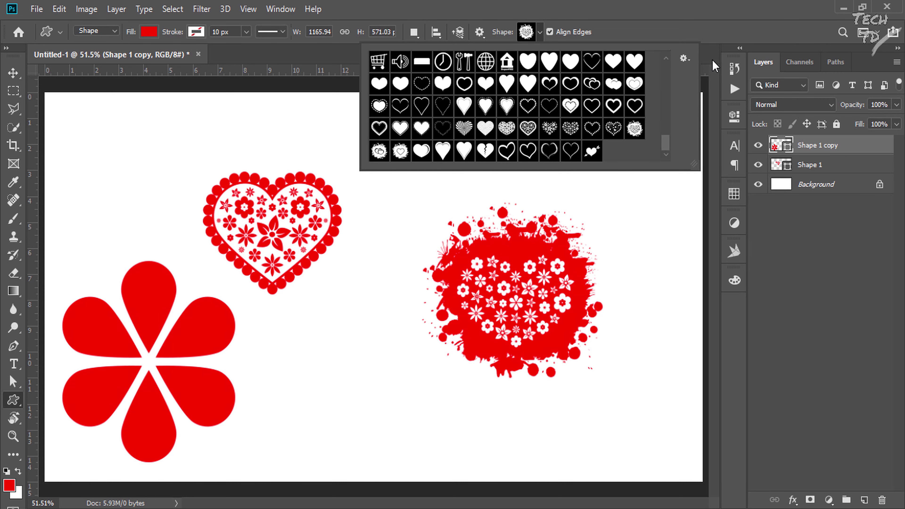
click(691, 58)
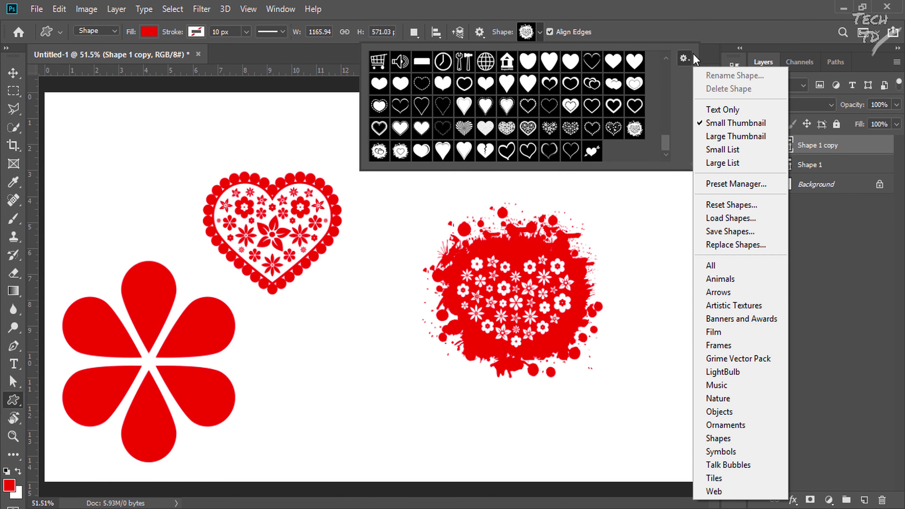
click(729, 218)
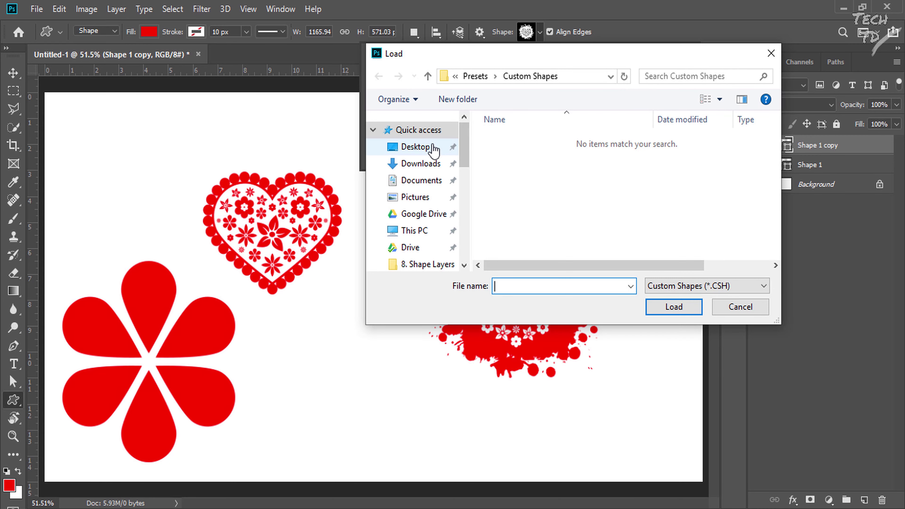
click(457, 143)
double_click(596, 175)
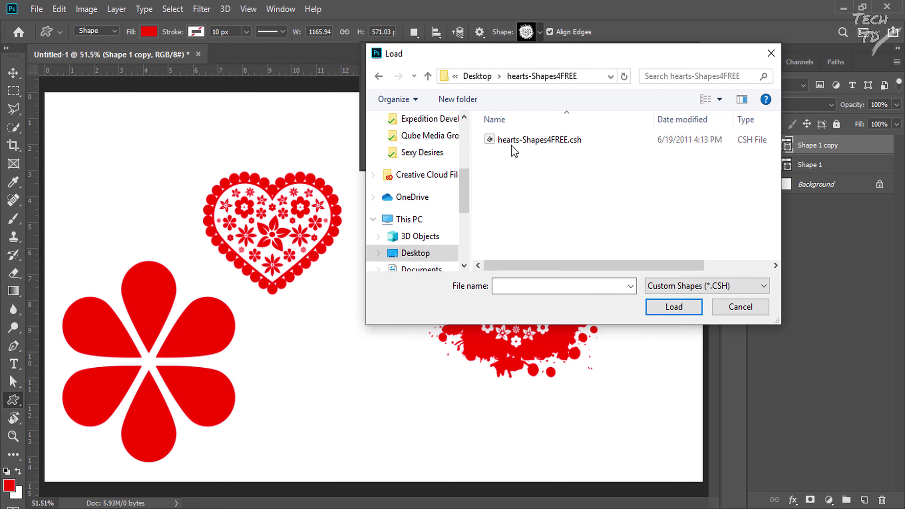
click(748, 313)
click(683, 60)
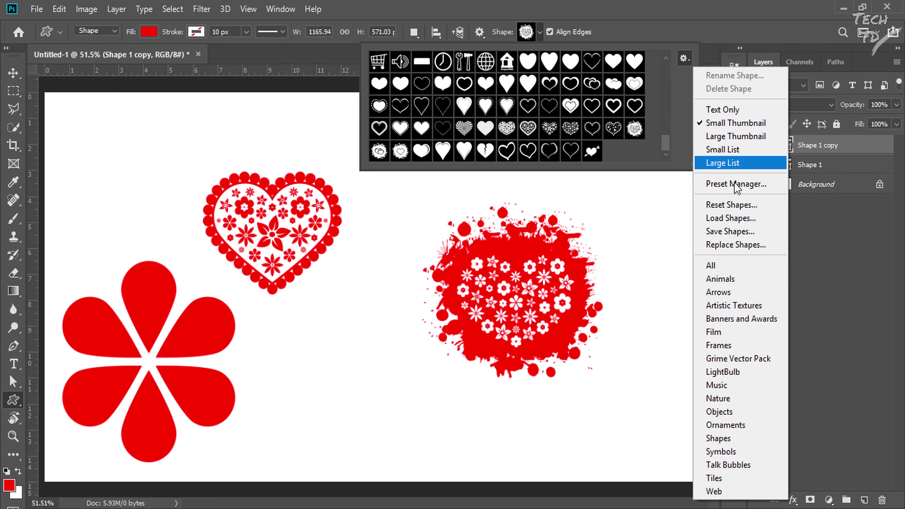
click(826, 285)
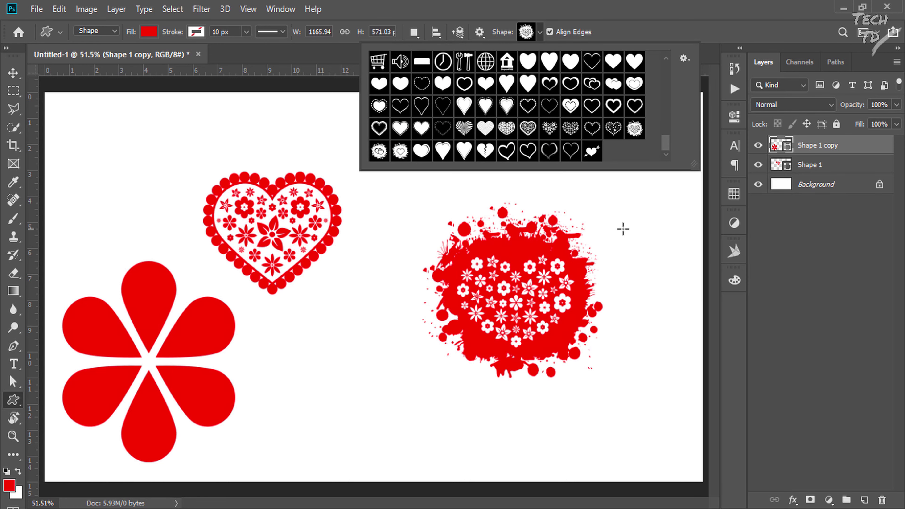
Move the large flower slightly right and down, and stretch its two right-hand petals outward by their outer anchor points using Direct Selection
click(11, 74)
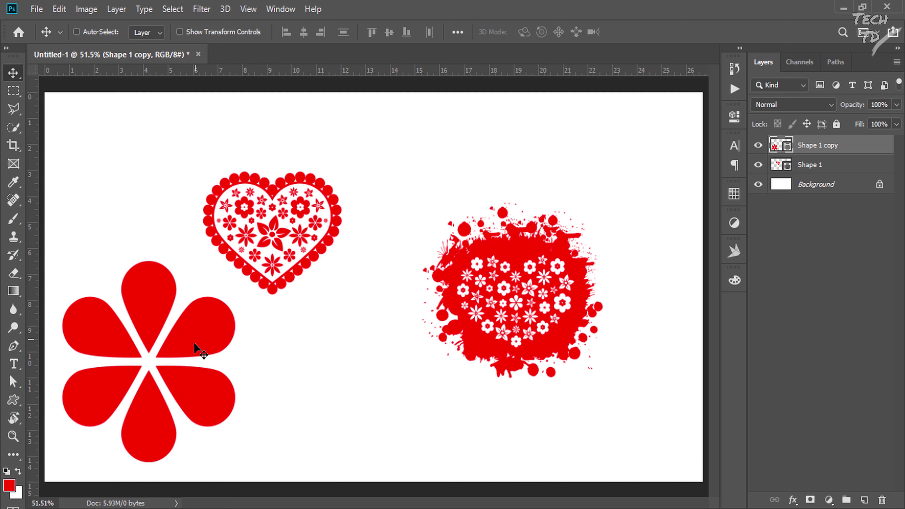
drag(217, 328, 269, 341)
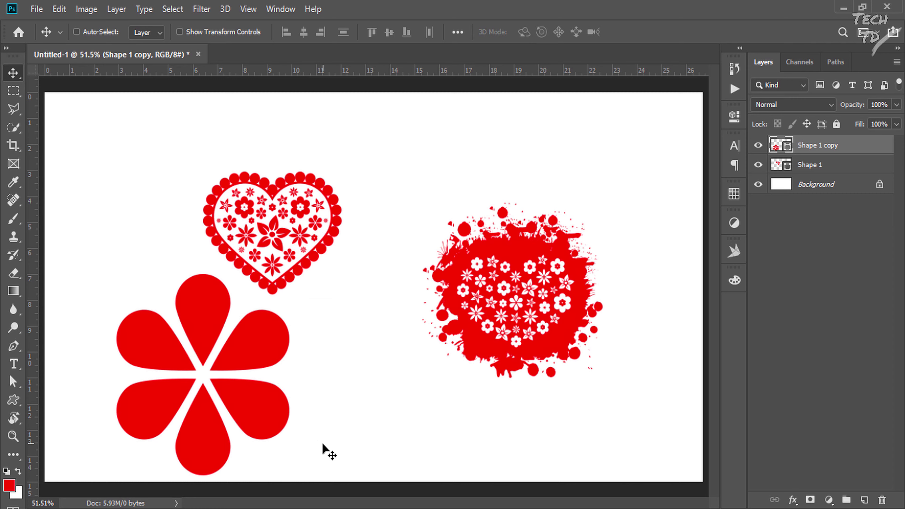
key(a)
drag(286, 426, 410, 450)
click(298, 343)
click(320, 346)
drag(286, 324, 391, 281)
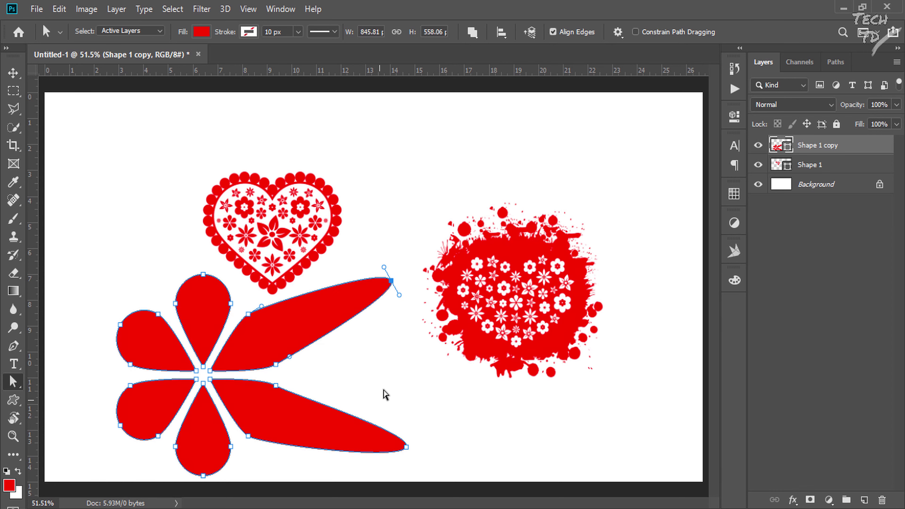
Distort the flower's upper petal by pulling its two tip anchor points up and to the left, beside the scalloped heart
click(384, 394)
click(203, 293)
drag(200, 273, 186, 185)
drag(202, 280, 142, 205)
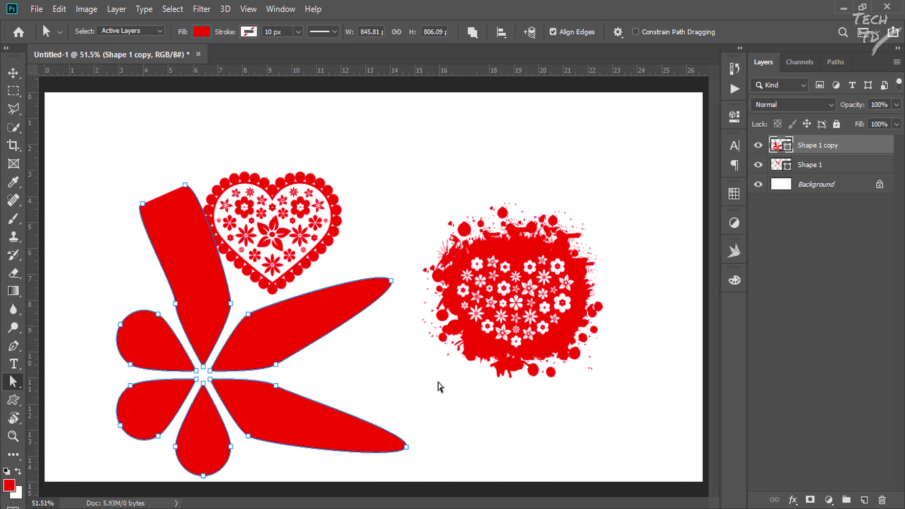
Delete the distorted large flower together with its Shape 1 copy layer
click(421, 396)
click(293, 356)
key(Delete)
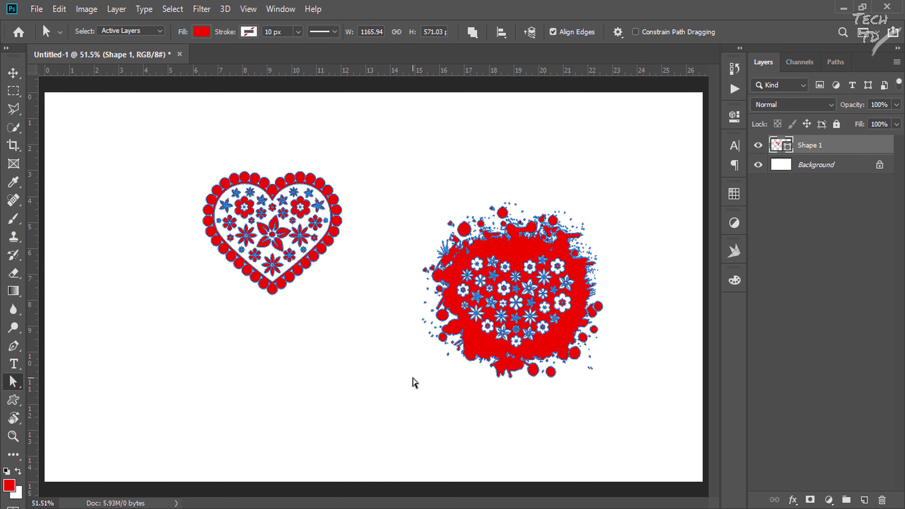